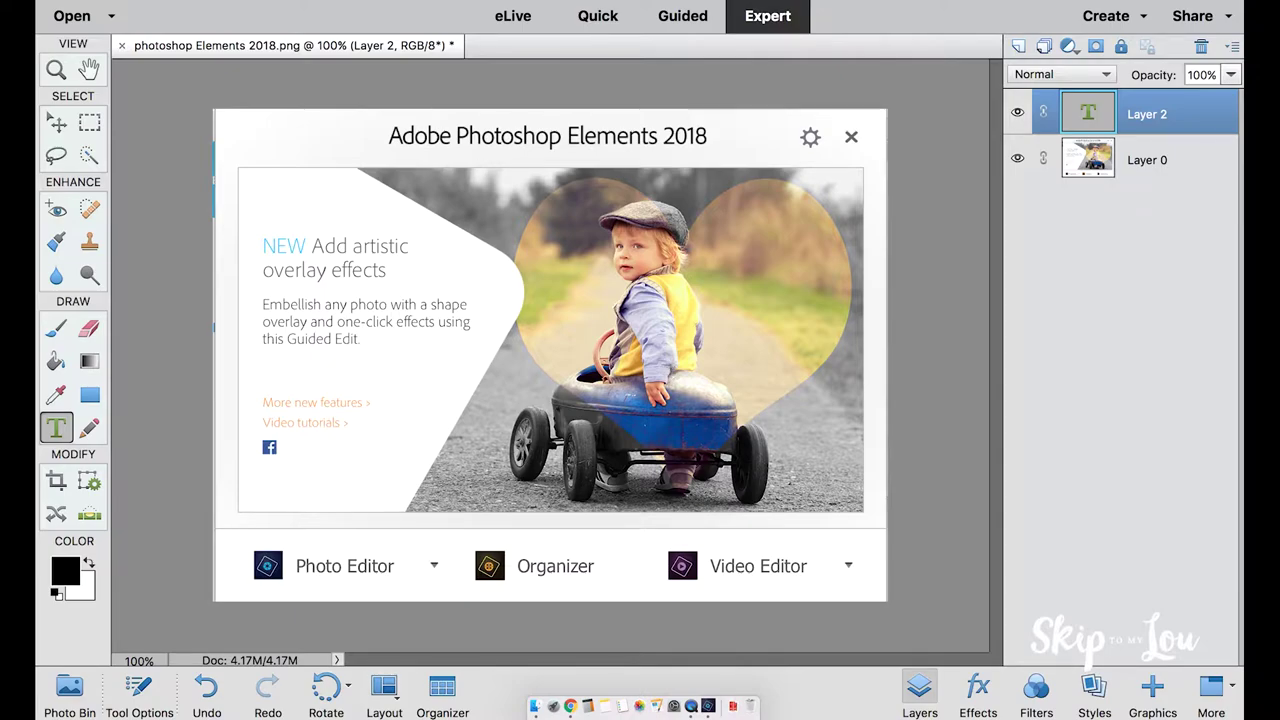
# Open bellaandmaddyblackandwhite.jpg, the black-and-white photo of the two girls.
pyautogui.click(66, 15)
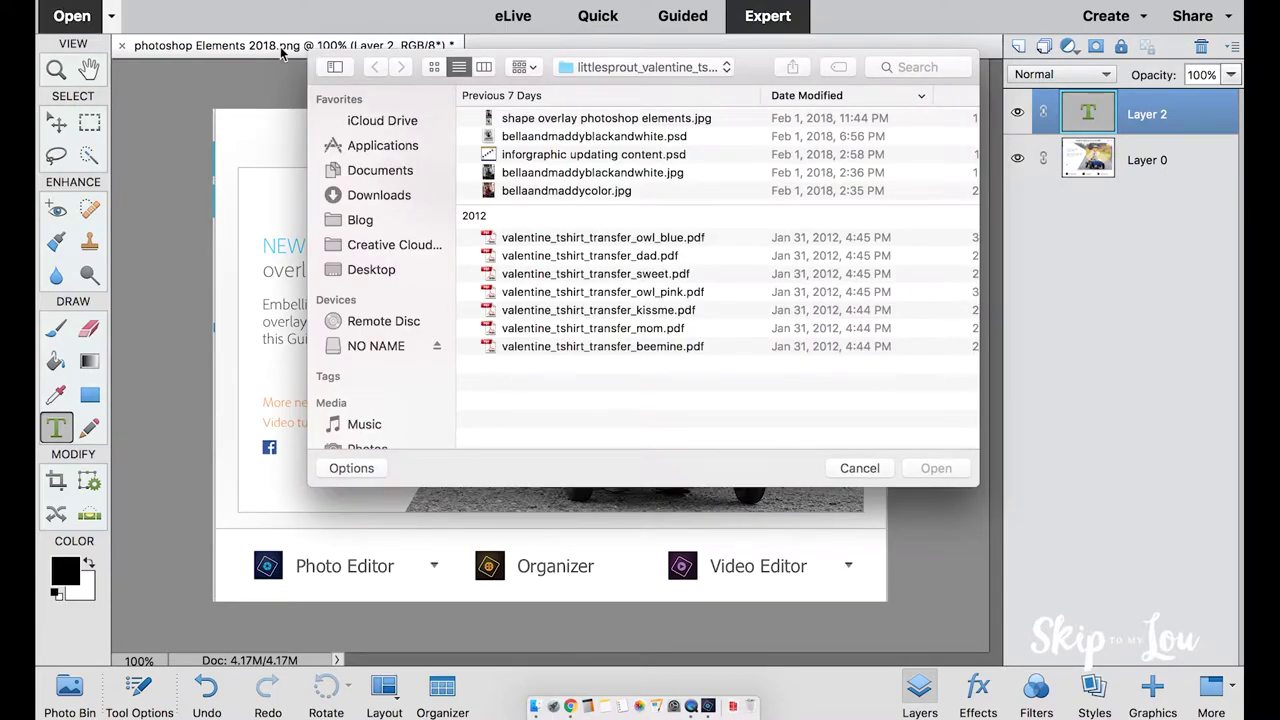
pyautogui.click(583, 174)
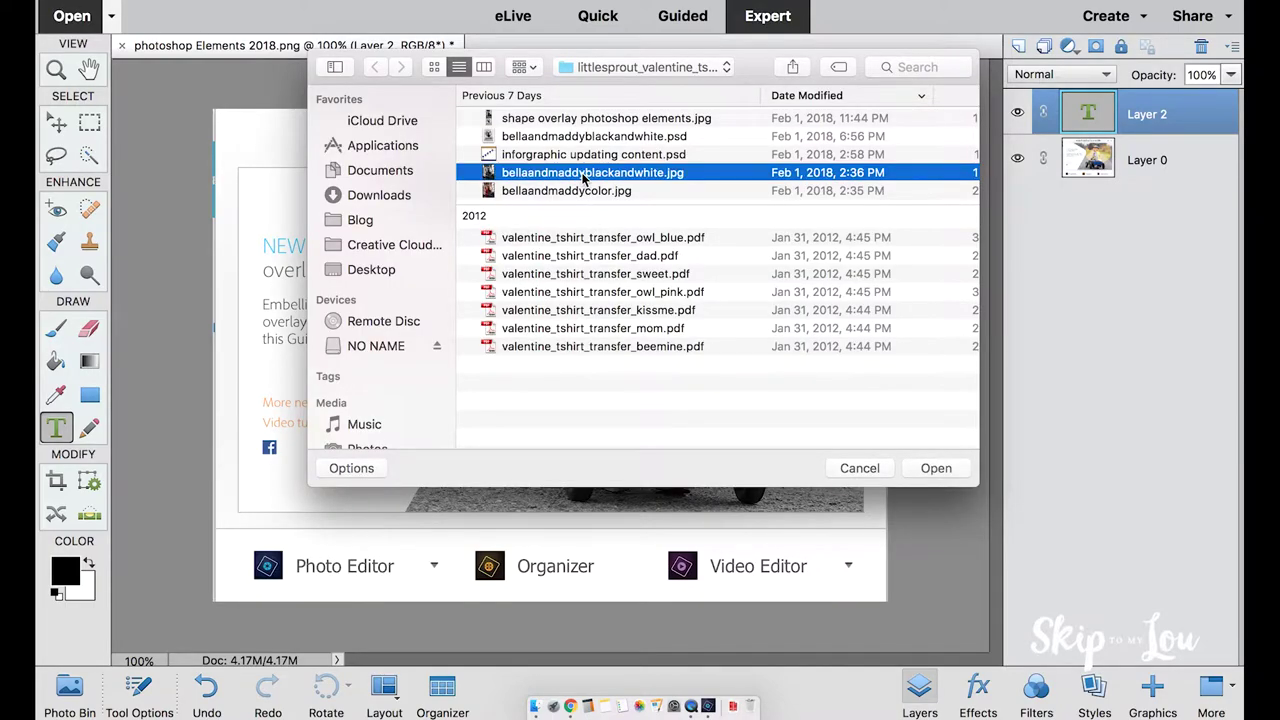
pyautogui.click(936, 468)
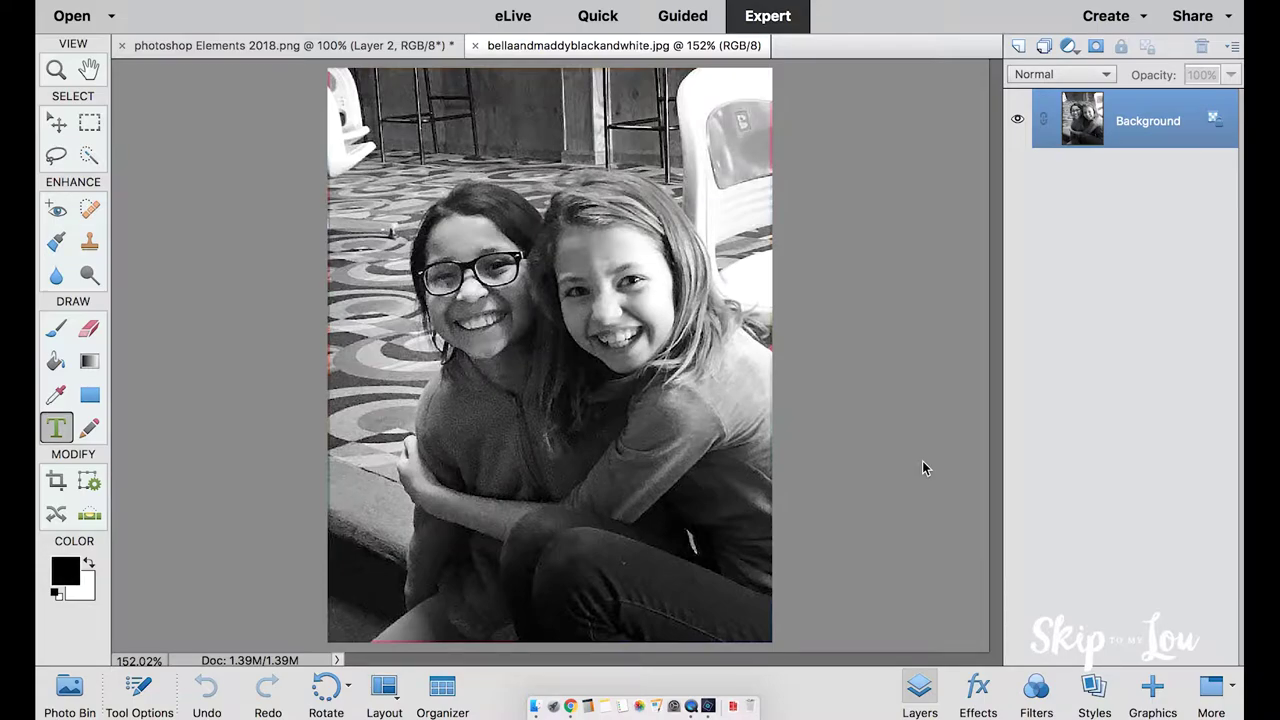
# Switch to Guided mode and browse Fun Edits down to Shape Overlay Effect.
pyautogui.click(681, 14)
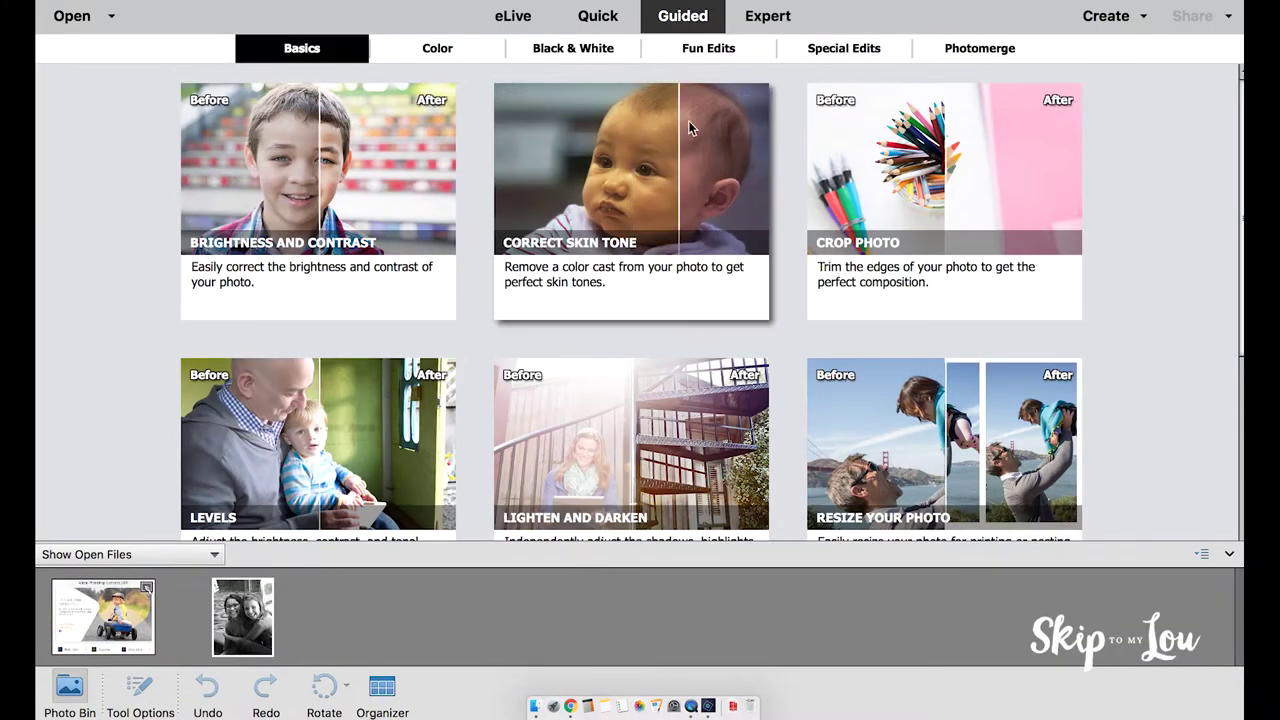
pyautogui.scroll(-1, 785, 240)
pyautogui.scroll(-2, 787, 241)
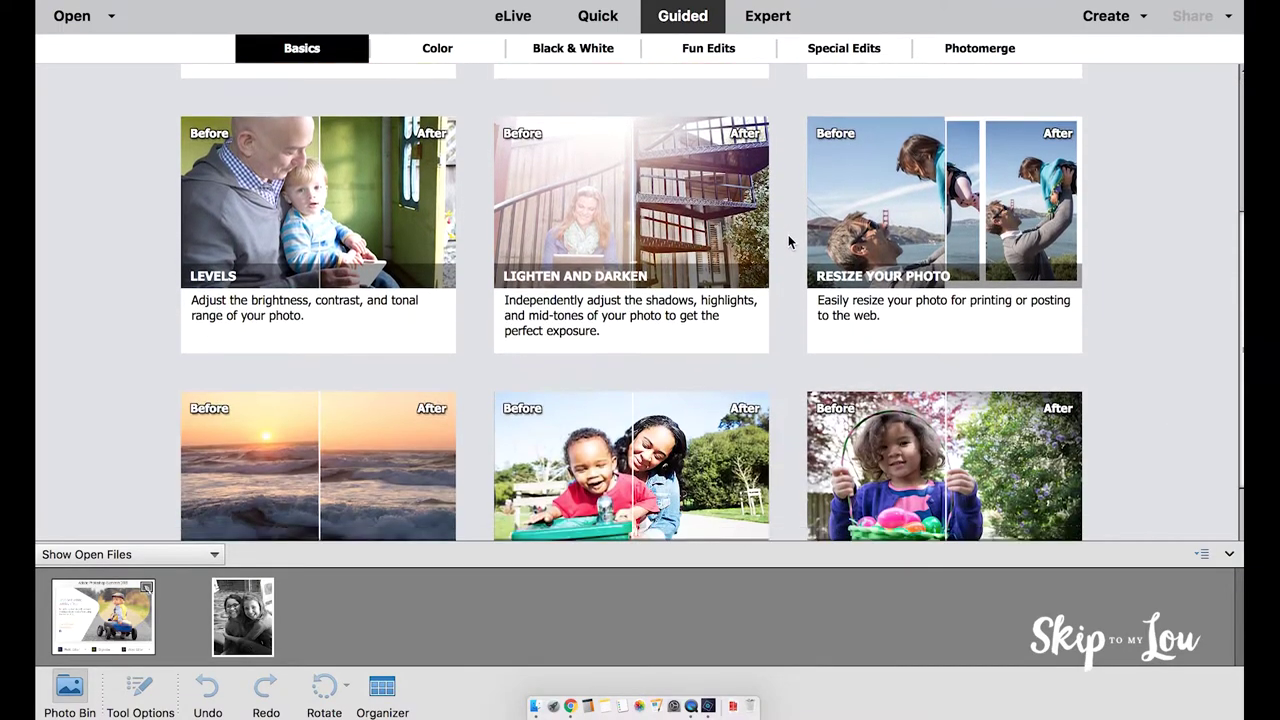
pyautogui.scroll(-3, 789, 242)
pyautogui.scroll(3, 789, 242)
pyautogui.scroll(2, 789, 242)
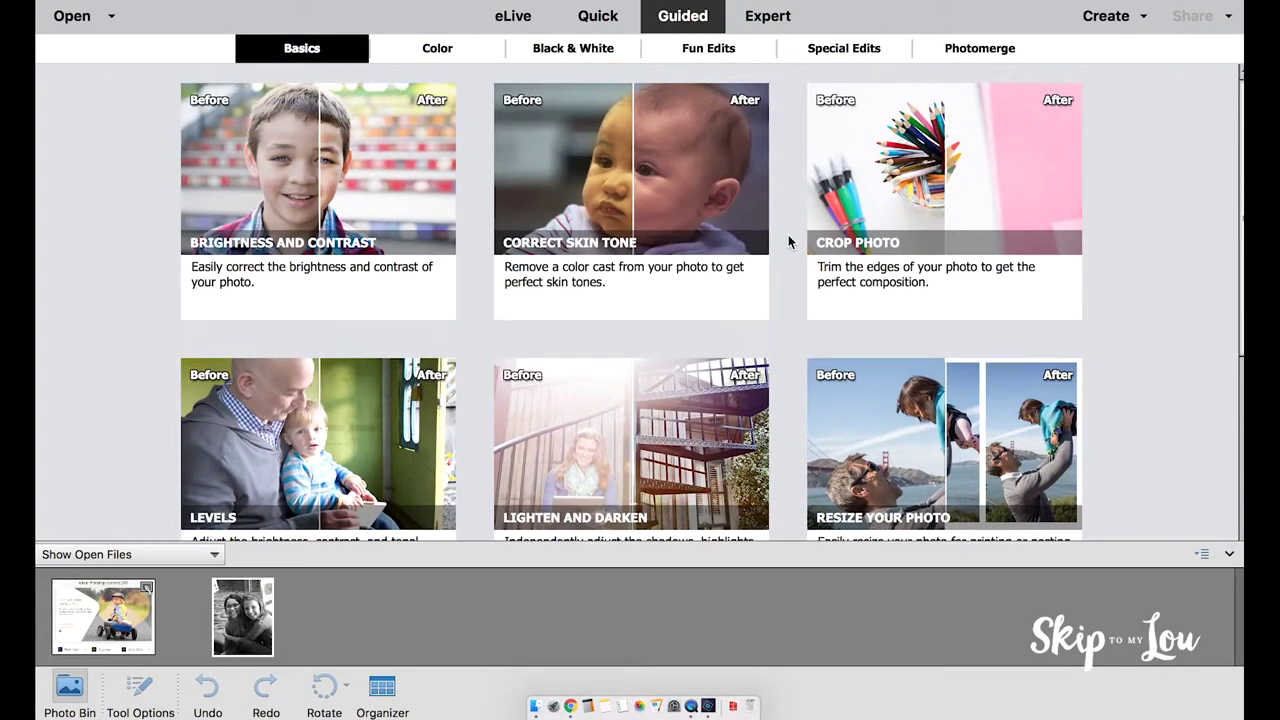
pyautogui.click(697, 50)
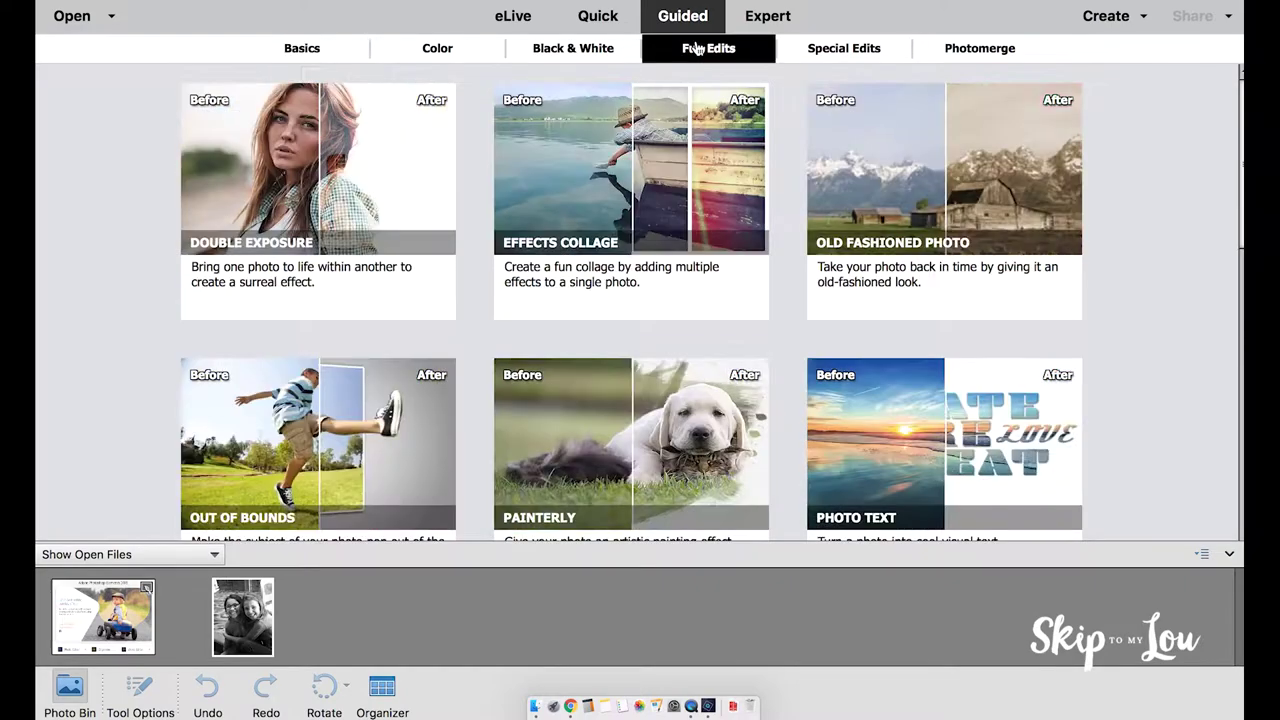
pyautogui.scroll(-3, 795, 108)
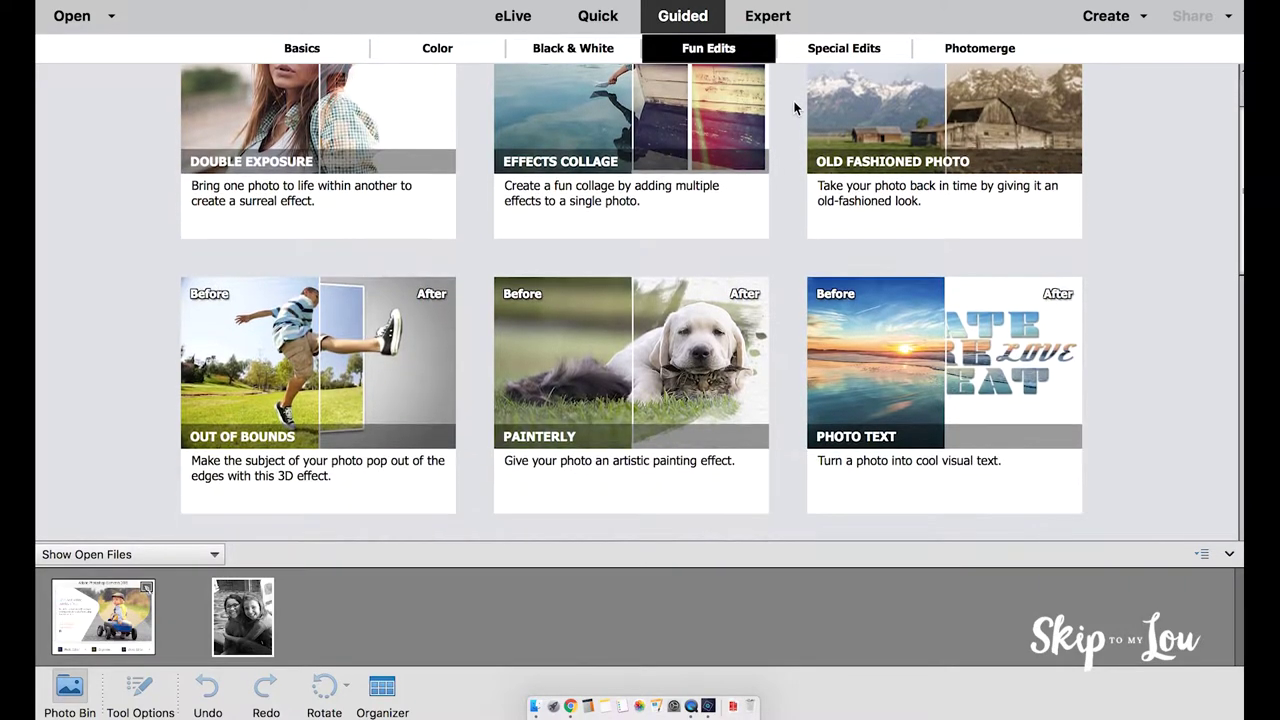
pyautogui.scroll(-6, 795, 108)
pyautogui.scroll(-3, 795, 108)
pyautogui.scroll(-2, 795, 108)
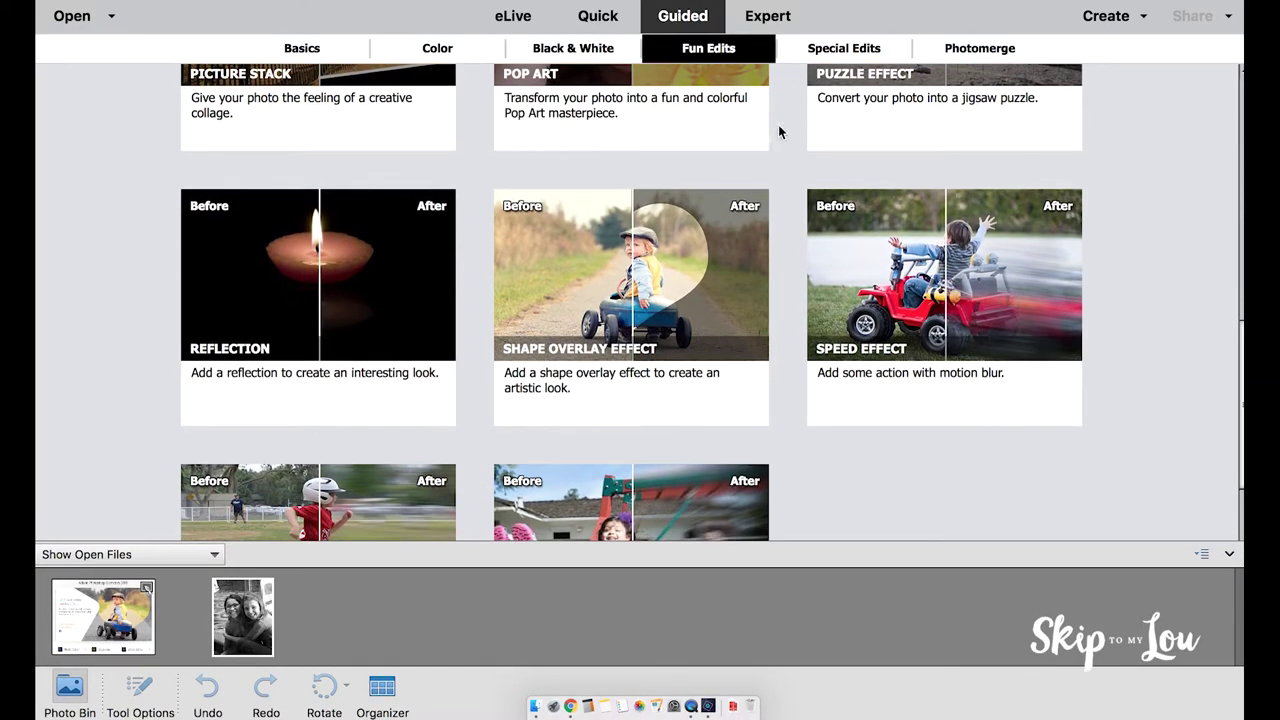
# Start the Shape Overlay Effect edit and choose the heart shape.
pyautogui.click(665, 267)
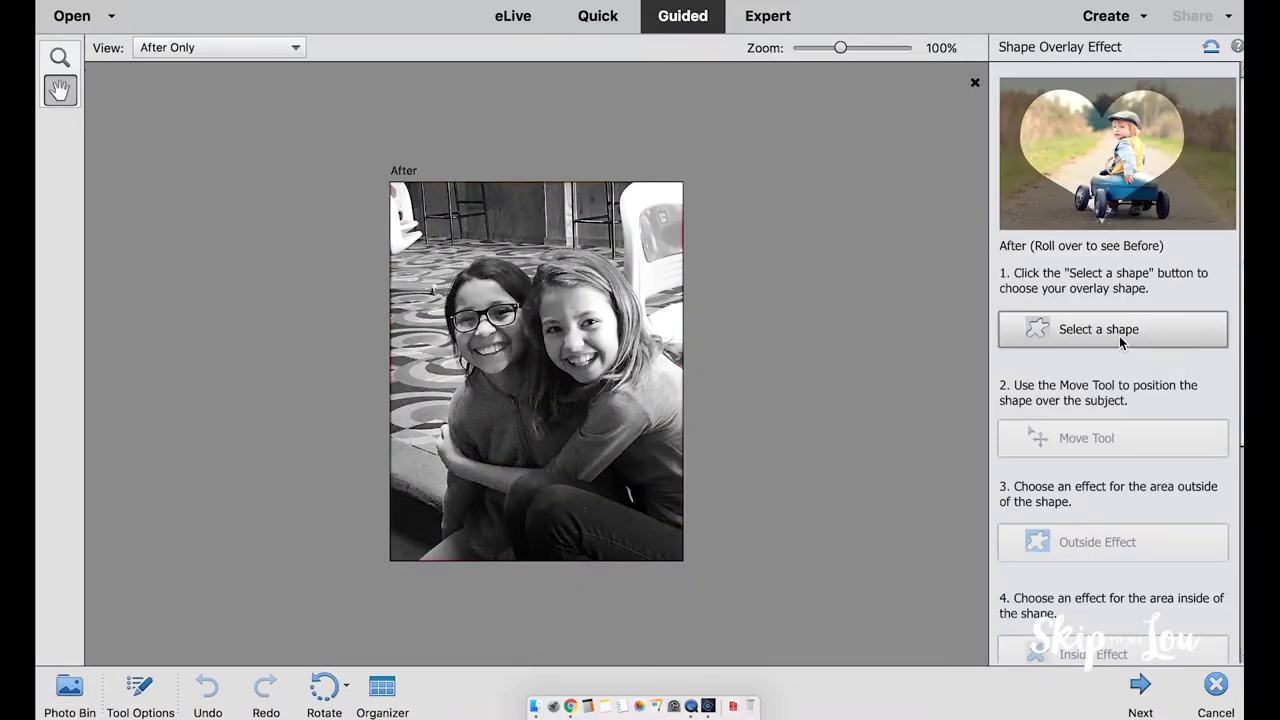
pyautogui.click(1118, 340)
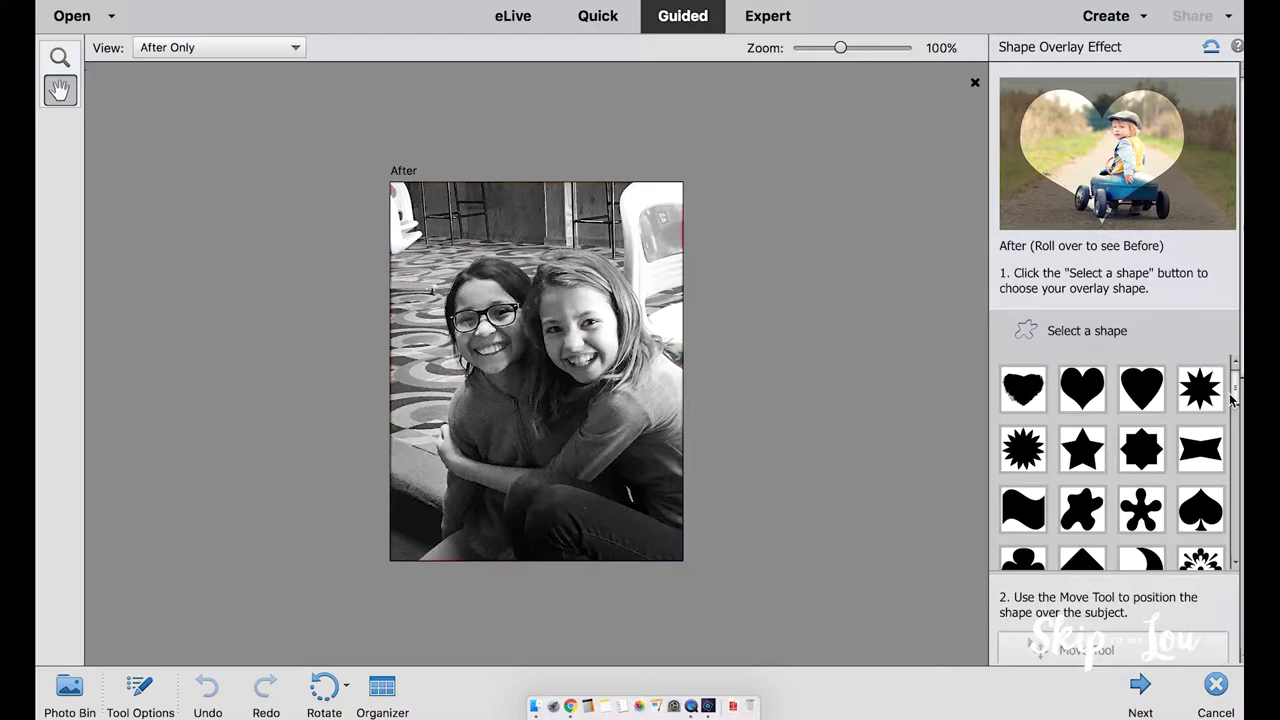
pyautogui.scroll(-5, 1236, 398)
pyautogui.scroll(-5, 1236, 398)
pyautogui.scroll(-5, 1236, 398)
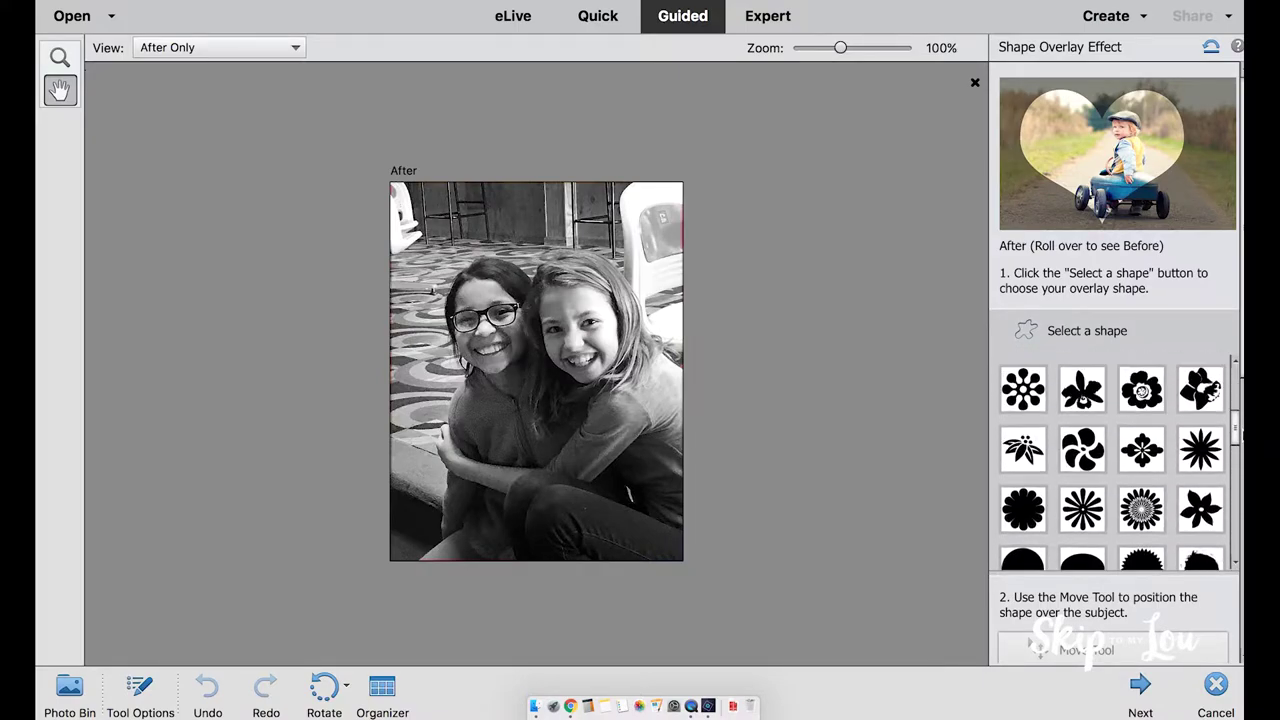
pyautogui.scroll(15, 1236, 398)
pyautogui.click(1075, 395)
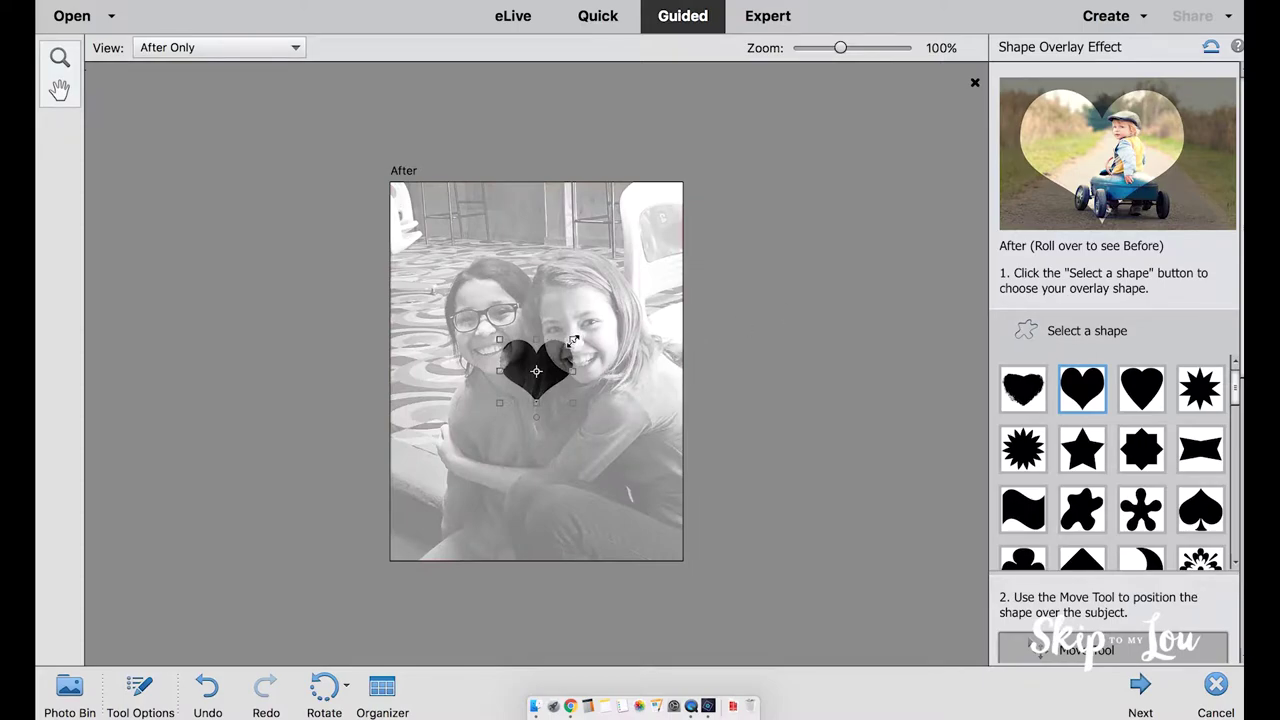
# Enlarge the heart, move it over the girls' faces and tilt it about -8°.
pyautogui.moveTo(573, 341)
pyautogui.mouseDown()
pyautogui.moveTo(670, 213)
pyautogui.moveTo(705, 217)
pyautogui.mouseUp()
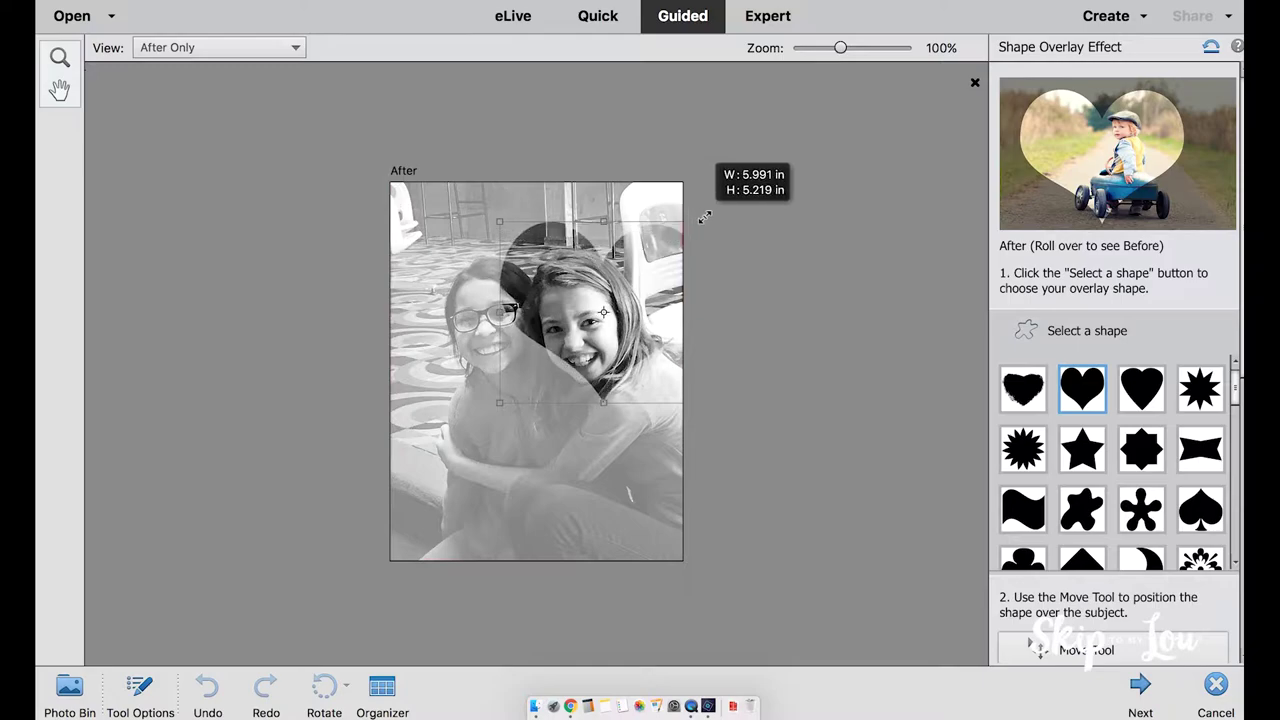
pyautogui.moveTo(705, 217); pyautogui.dragTo(739, 212)
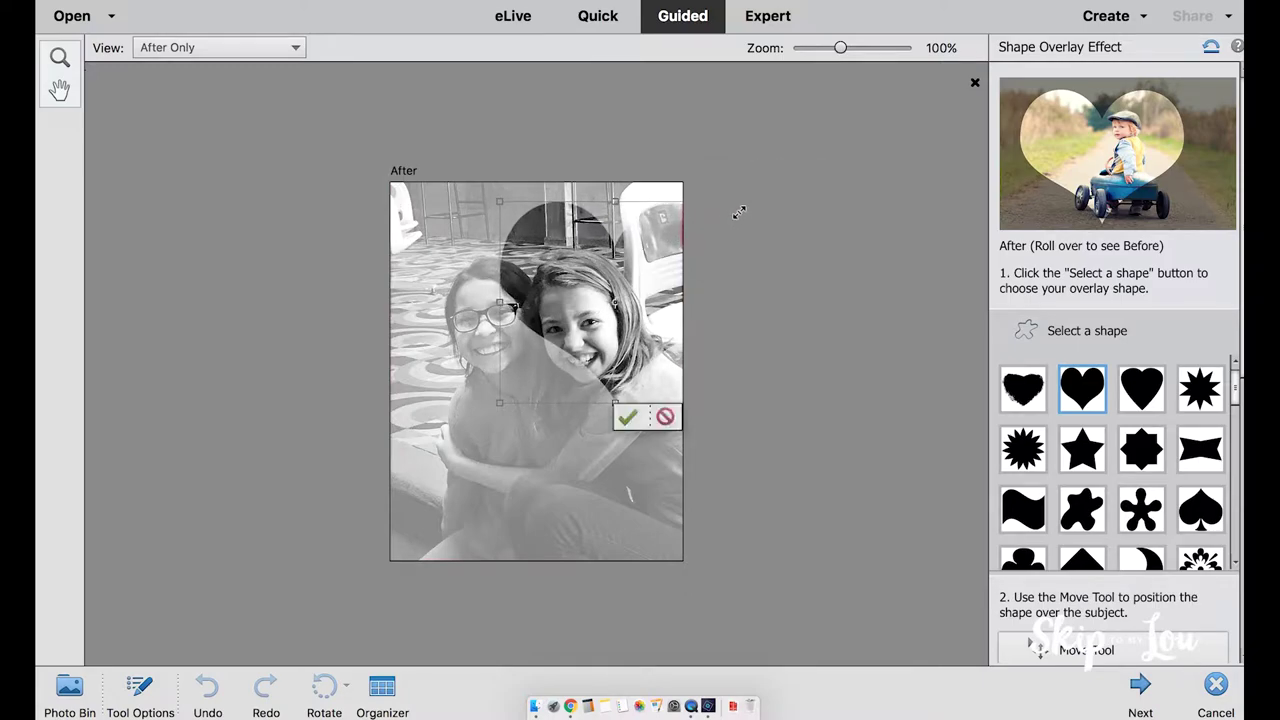
pyautogui.click(630, 418)
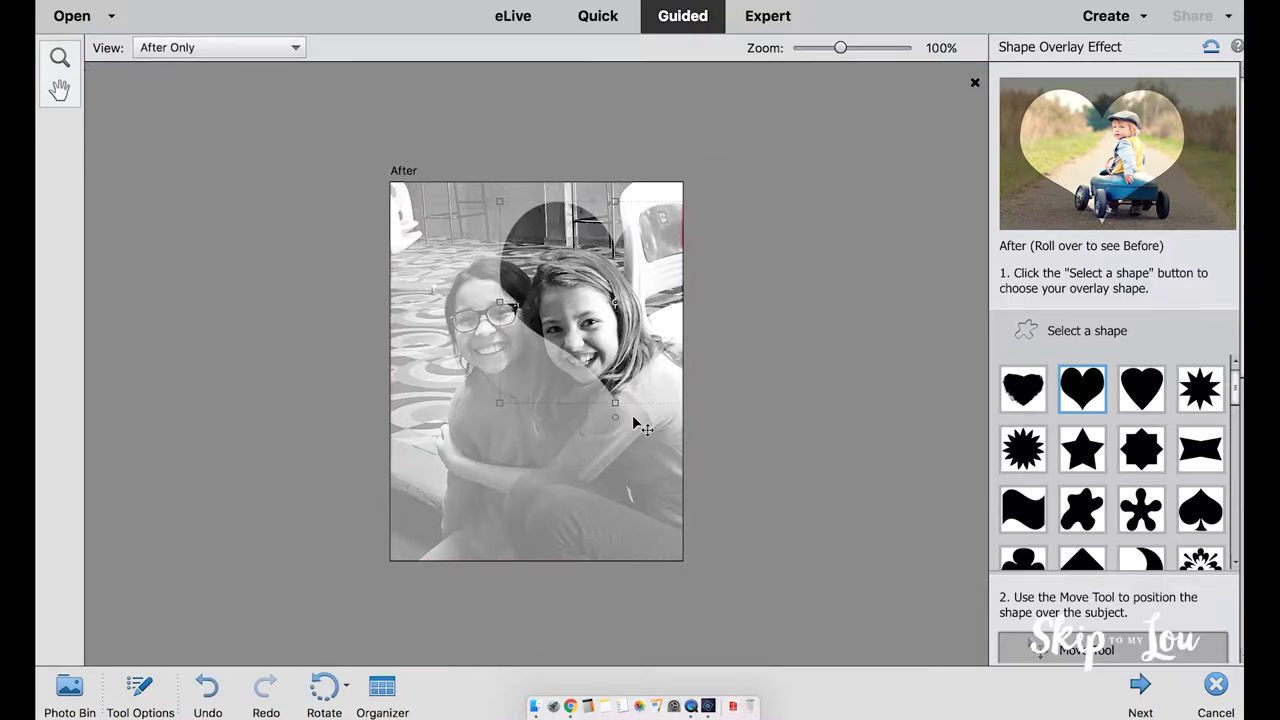
pyautogui.moveTo(645, 283); pyautogui.dragTo(573, 316)
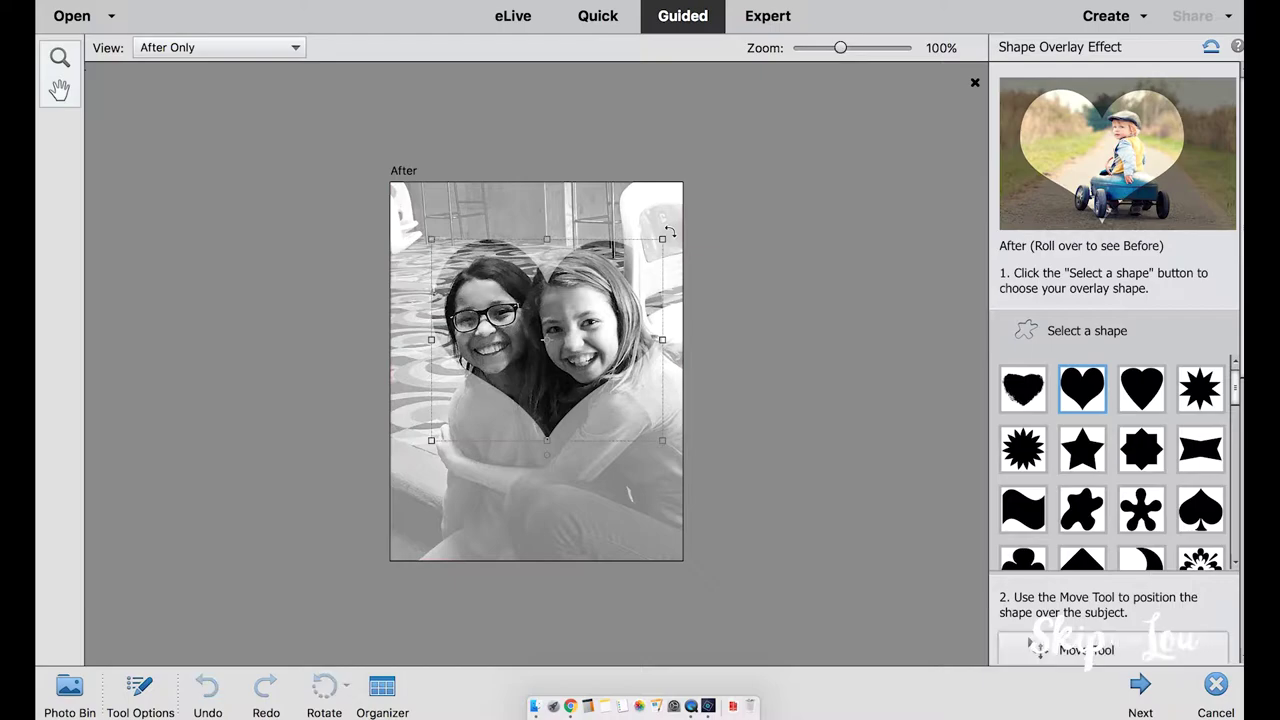
pyautogui.moveTo(670, 234); pyautogui.dragTo(636, 216)
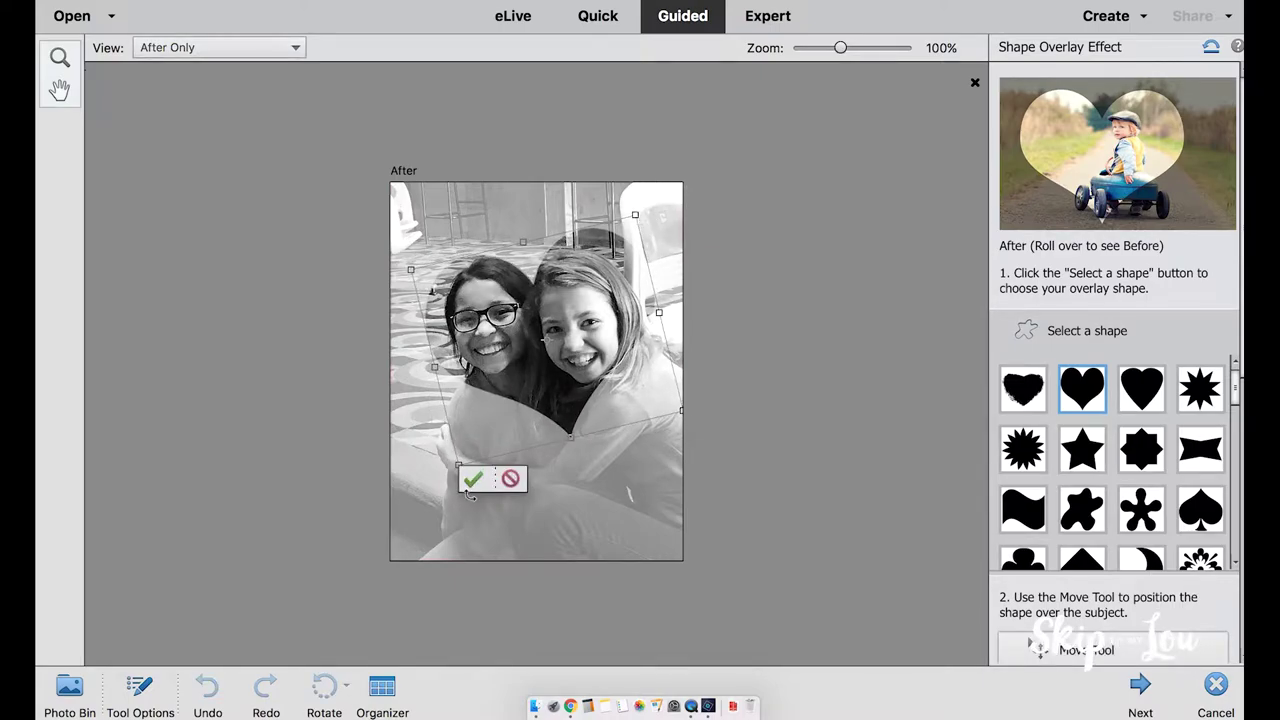
pyautogui.click(473, 481)
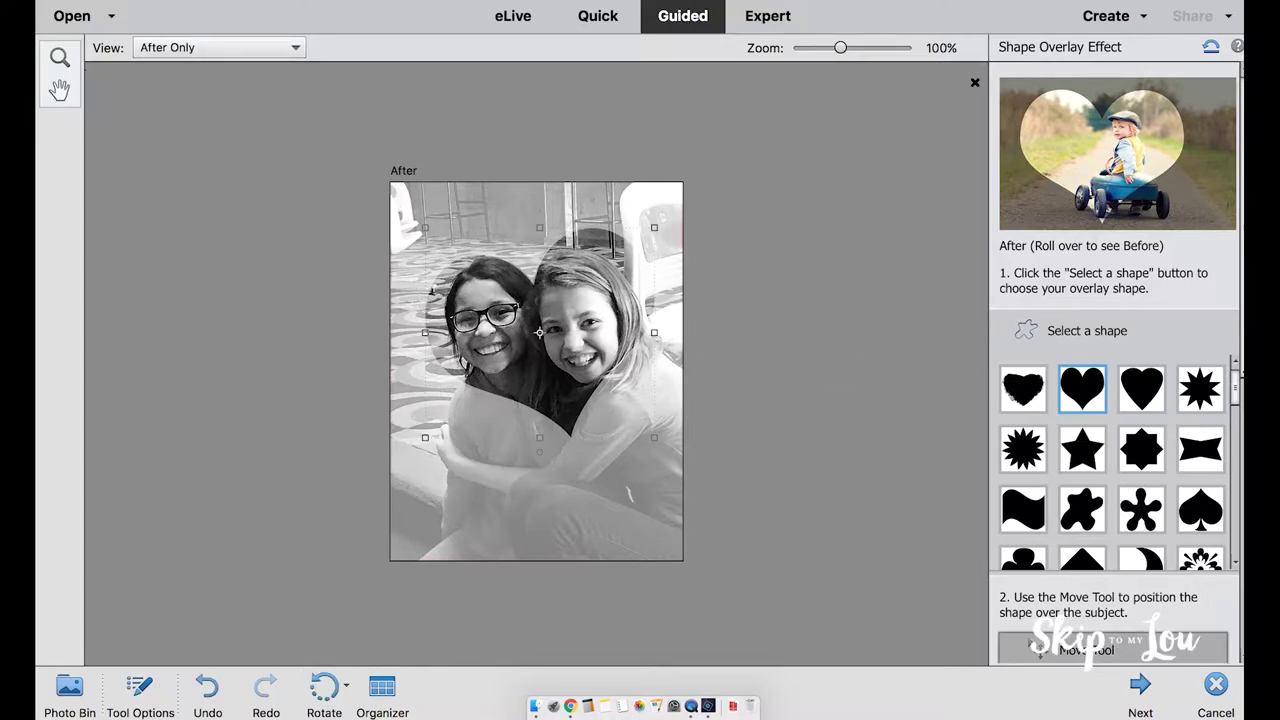
# Set the outside effect to white with intensity lowered to about 25.
pyautogui.scroll(-5, 1110, 450)
pyautogui.scroll(-2, 1110, 450)
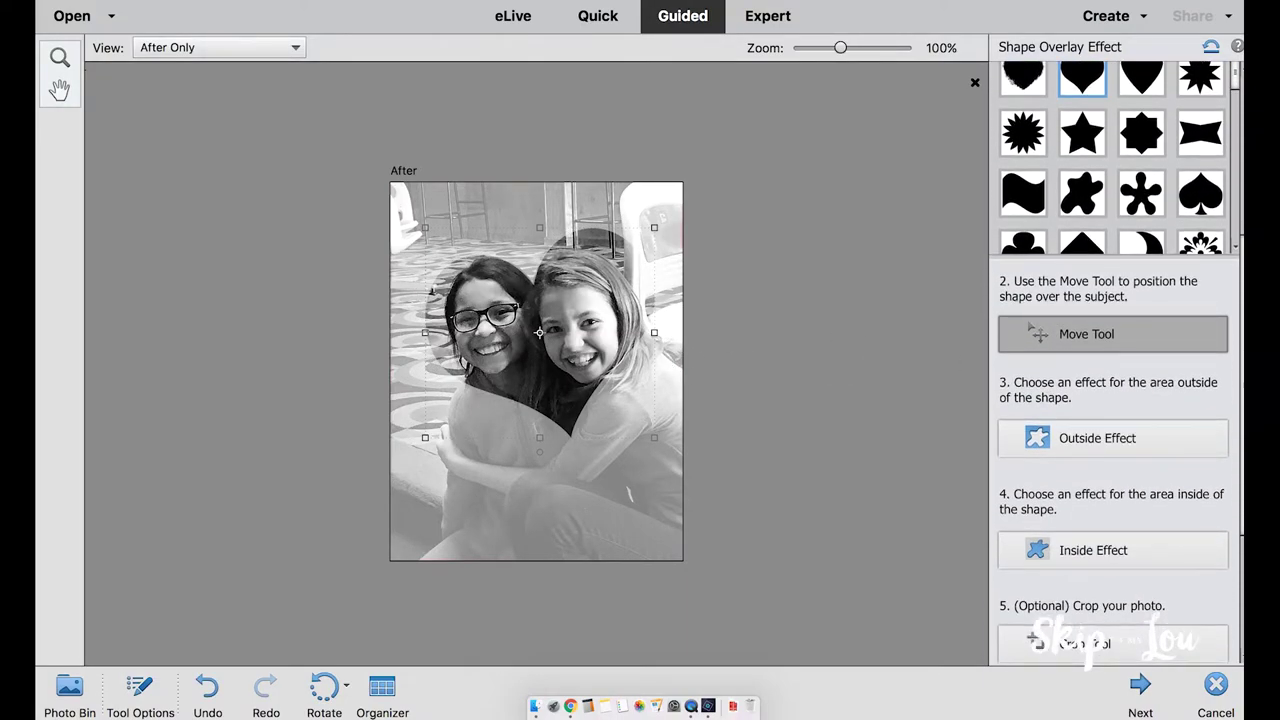
pyautogui.click(1105, 440)
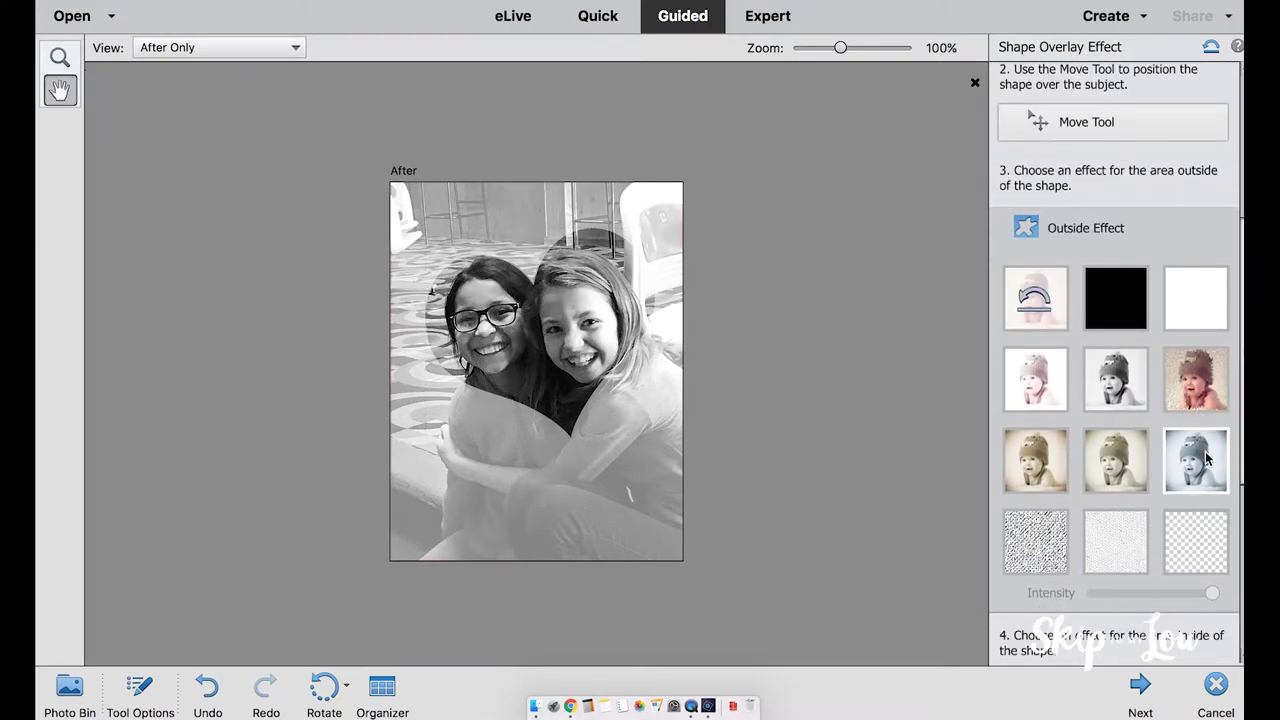
pyautogui.click(1205, 458)
pyautogui.click(1195, 540)
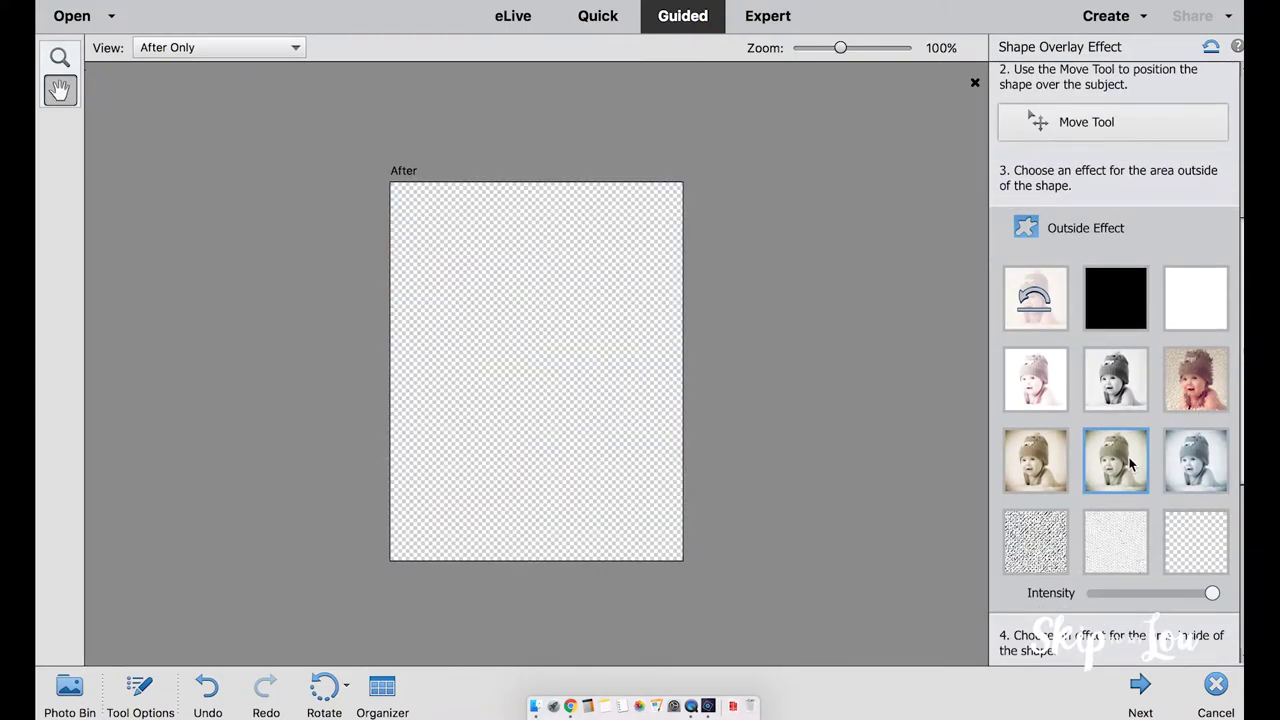
pyautogui.click(1176, 296)
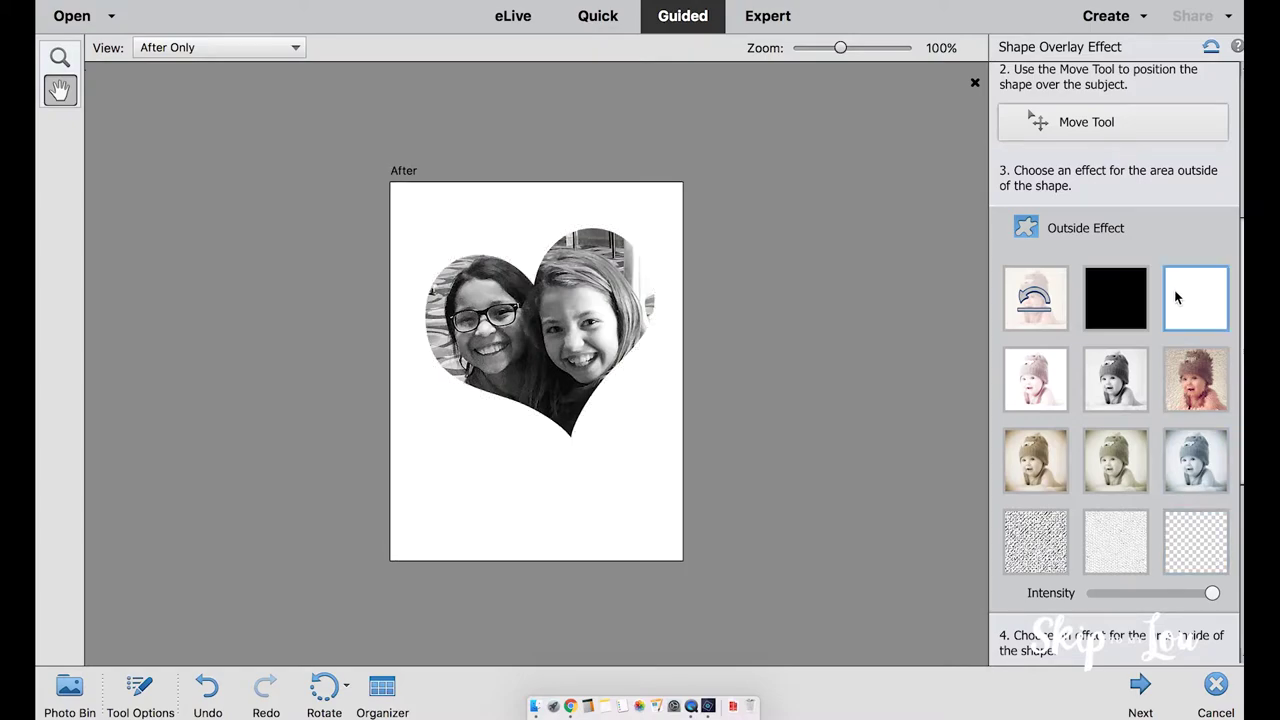
pyautogui.moveTo(1212, 593)
pyautogui.mouseDown()
pyautogui.moveTo(1131, 593)
pyautogui.moveTo(1190, 600)
pyautogui.mouseUp()
# Set the inside effect to none, keeping the heart's interior black-and-white.
pyautogui.scroll(-5, 1093, 340)
pyautogui.click(1093, 340)
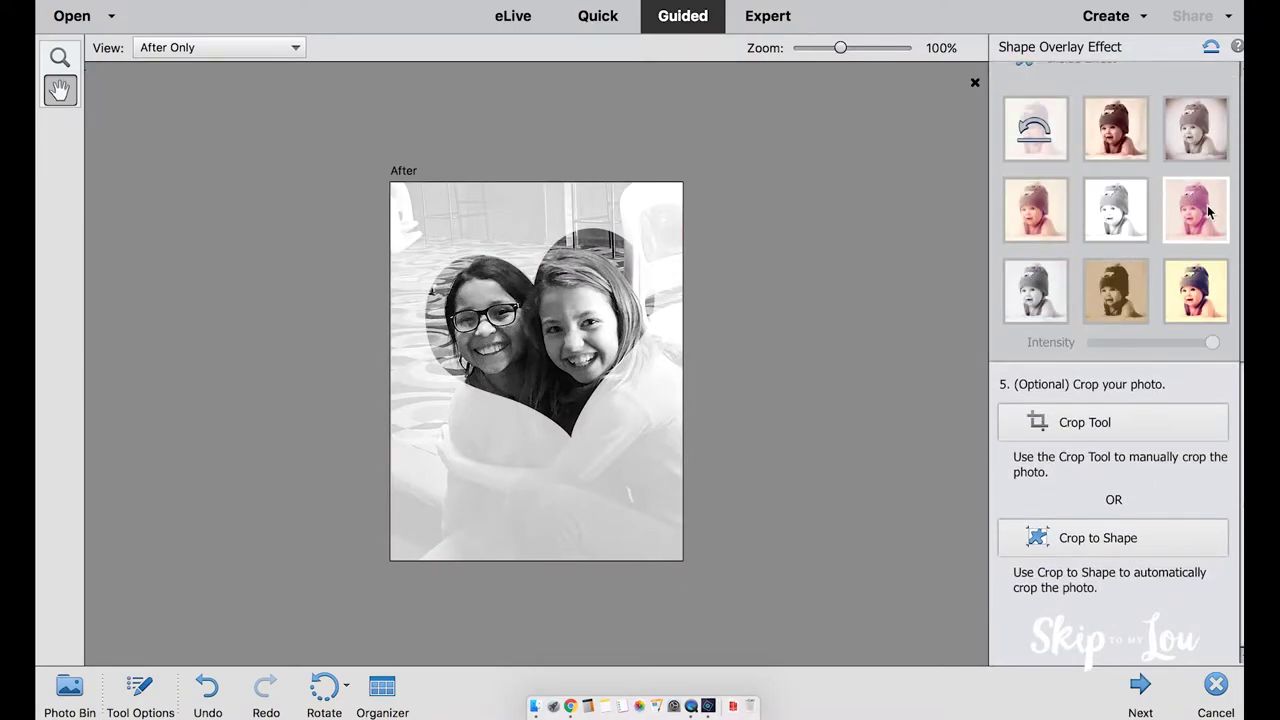
pyautogui.click(1206, 210)
pyautogui.click(1198, 140)
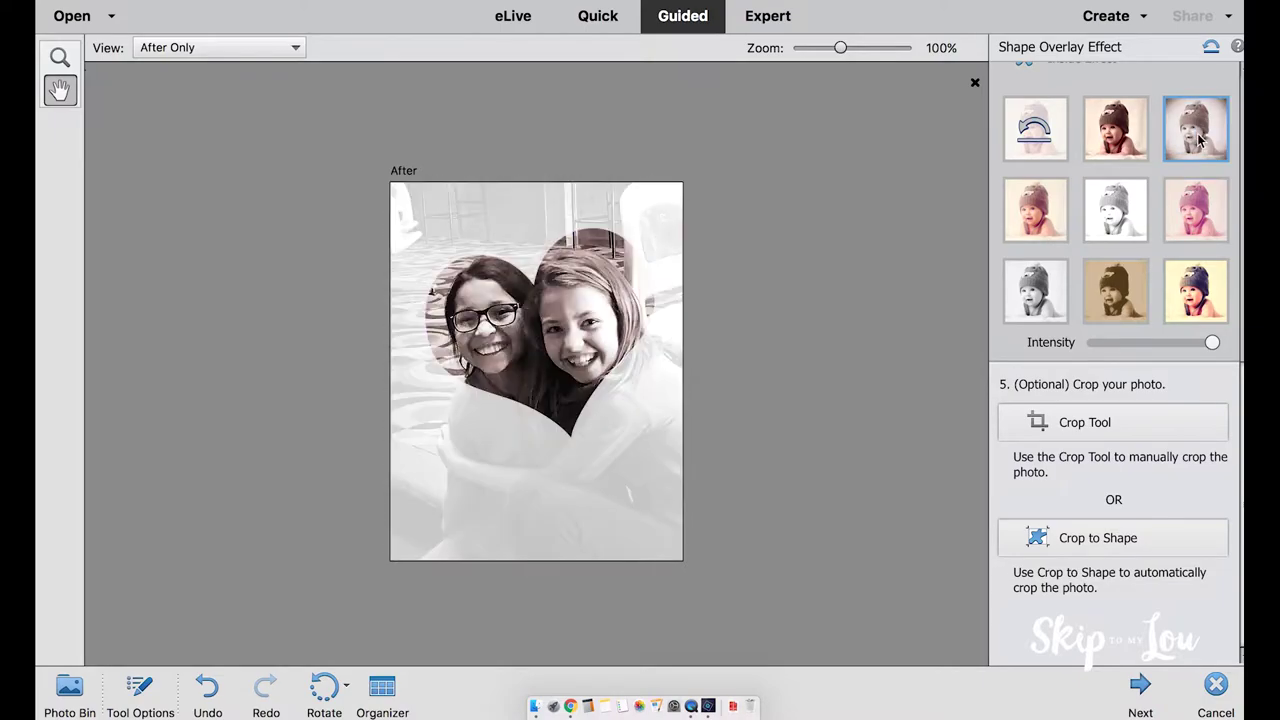
pyautogui.click(1035, 137)
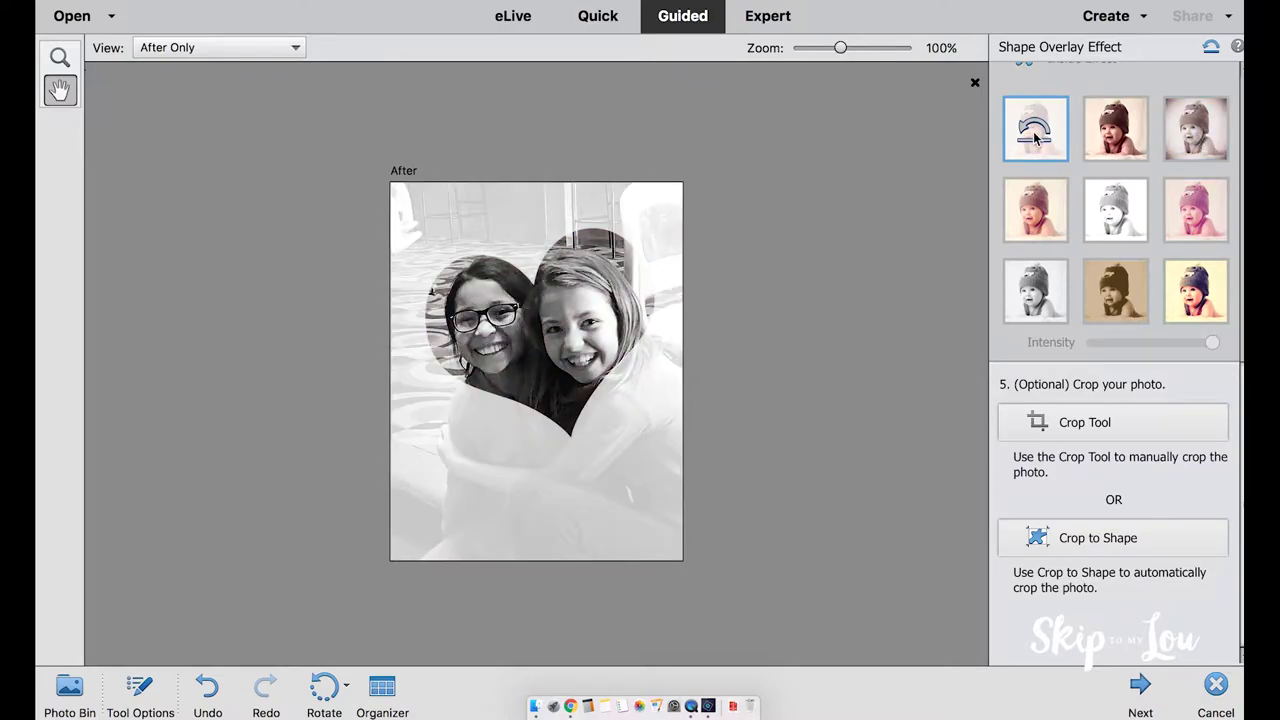
# Leave the photo uncropped, undoing Crop to Shape, and click Next.
pyautogui.click(1038, 420)
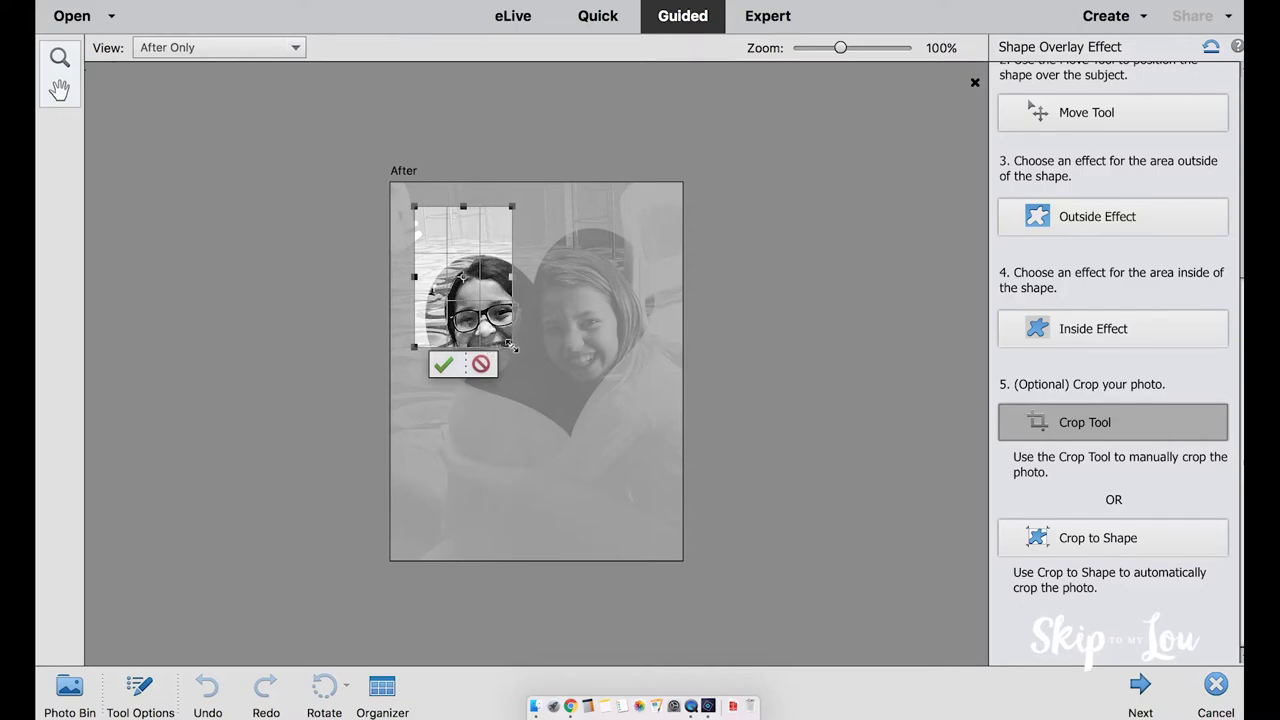
pyautogui.moveTo(512, 345); pyautogui.dragTo(651, 547)
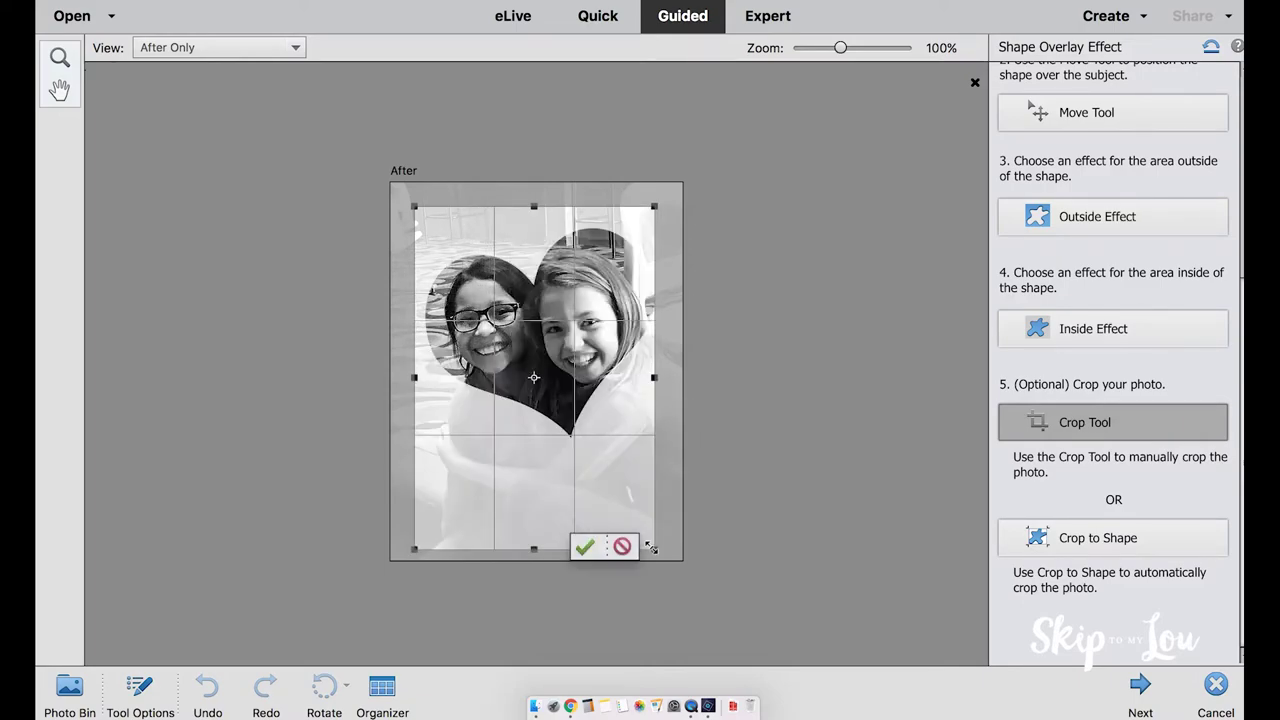
pyautogui.click(622, 546)
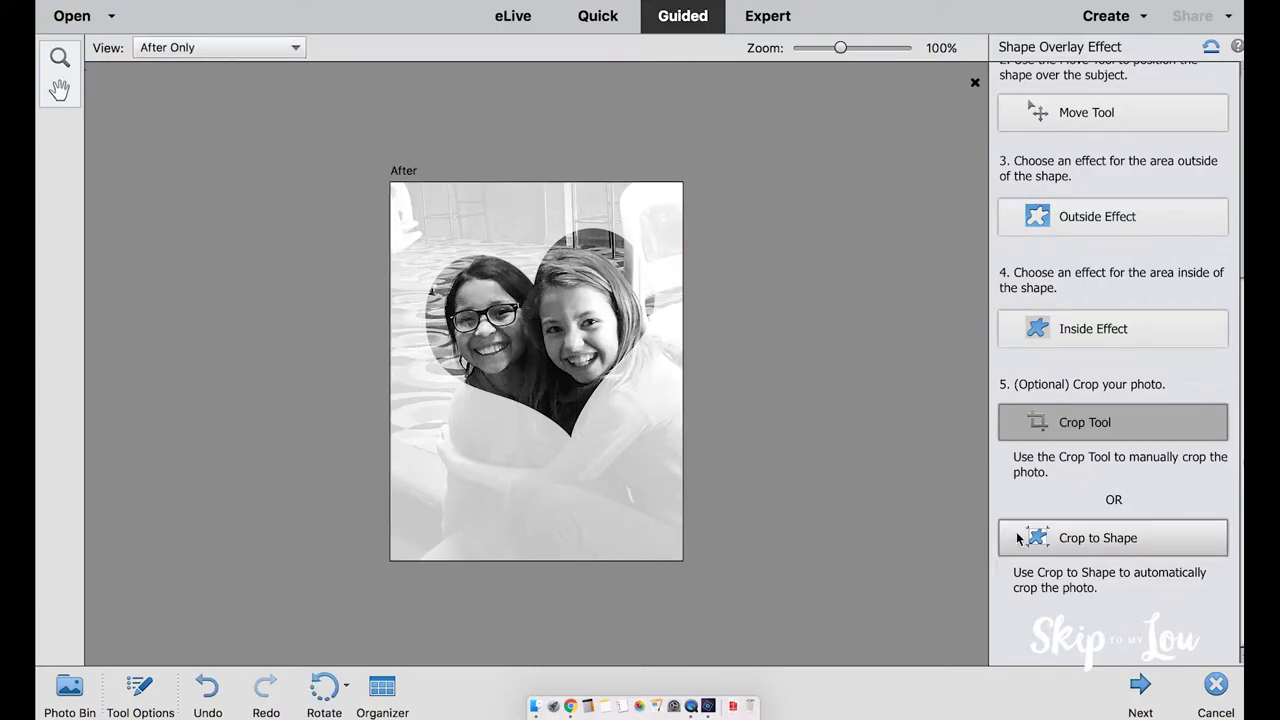
pyautogui.click(1068, 538)
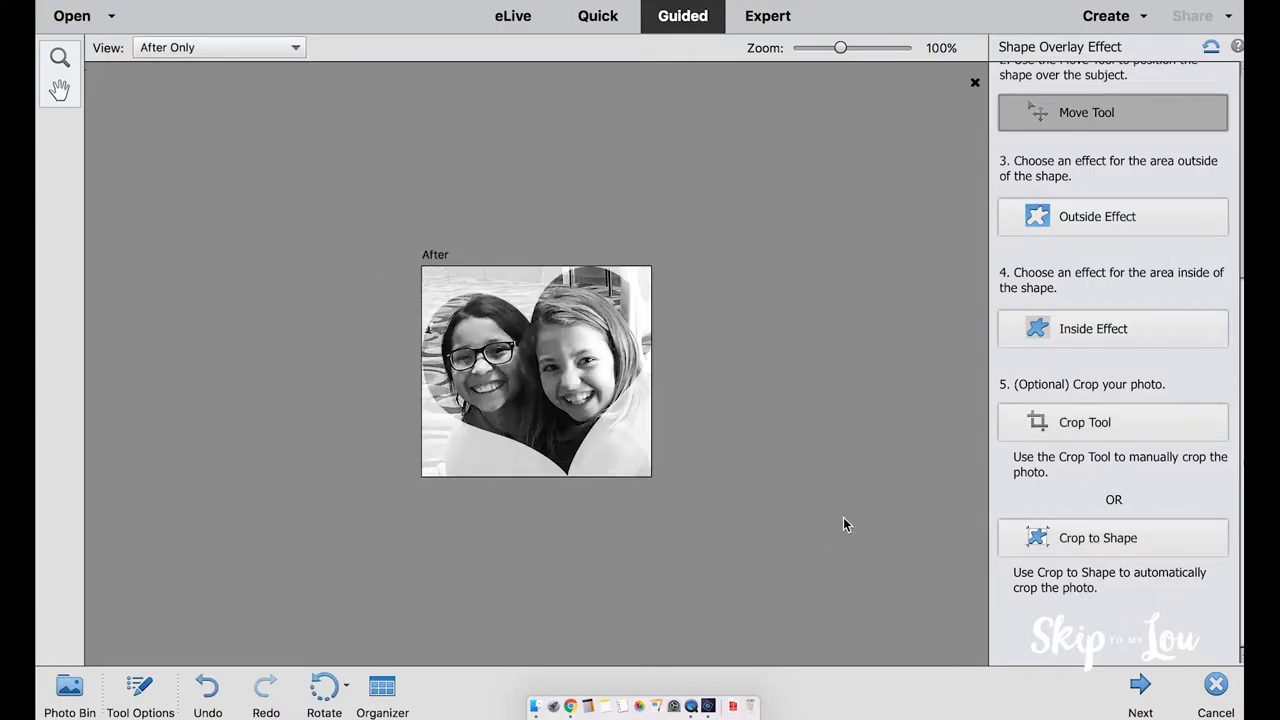
pyautogui.click(208, 690)
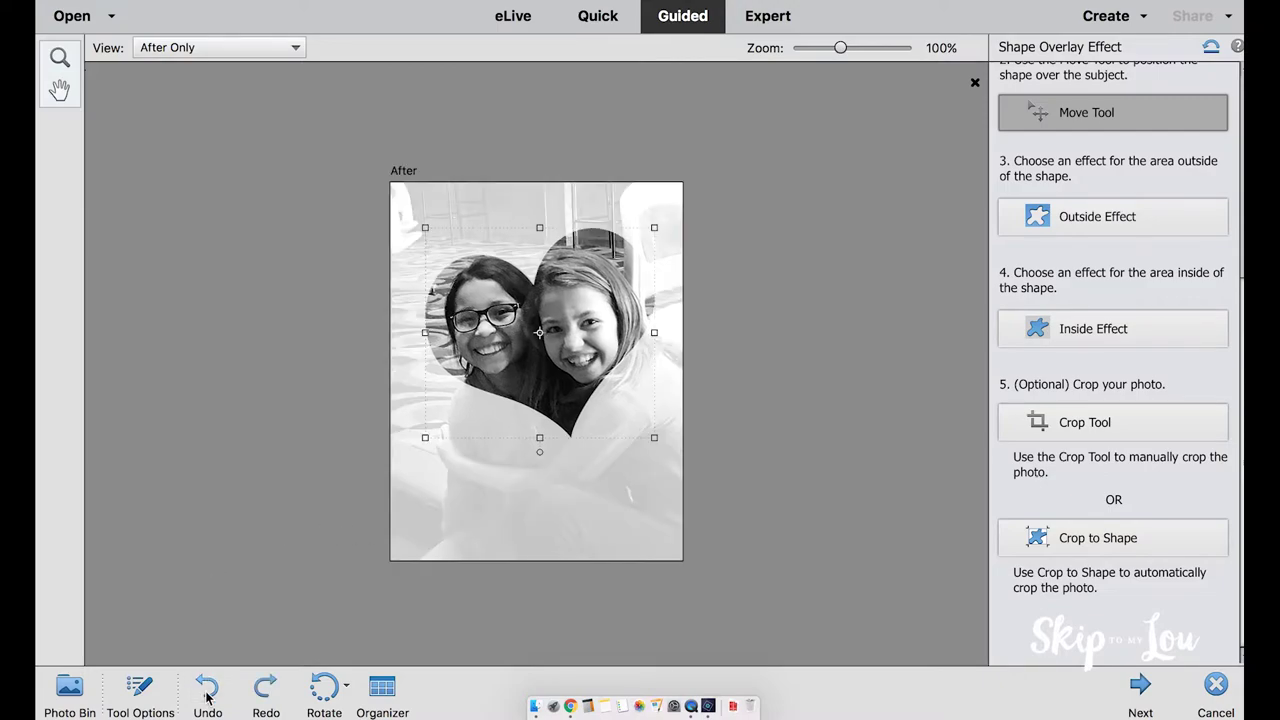
pyautogui.click(1132, 690)
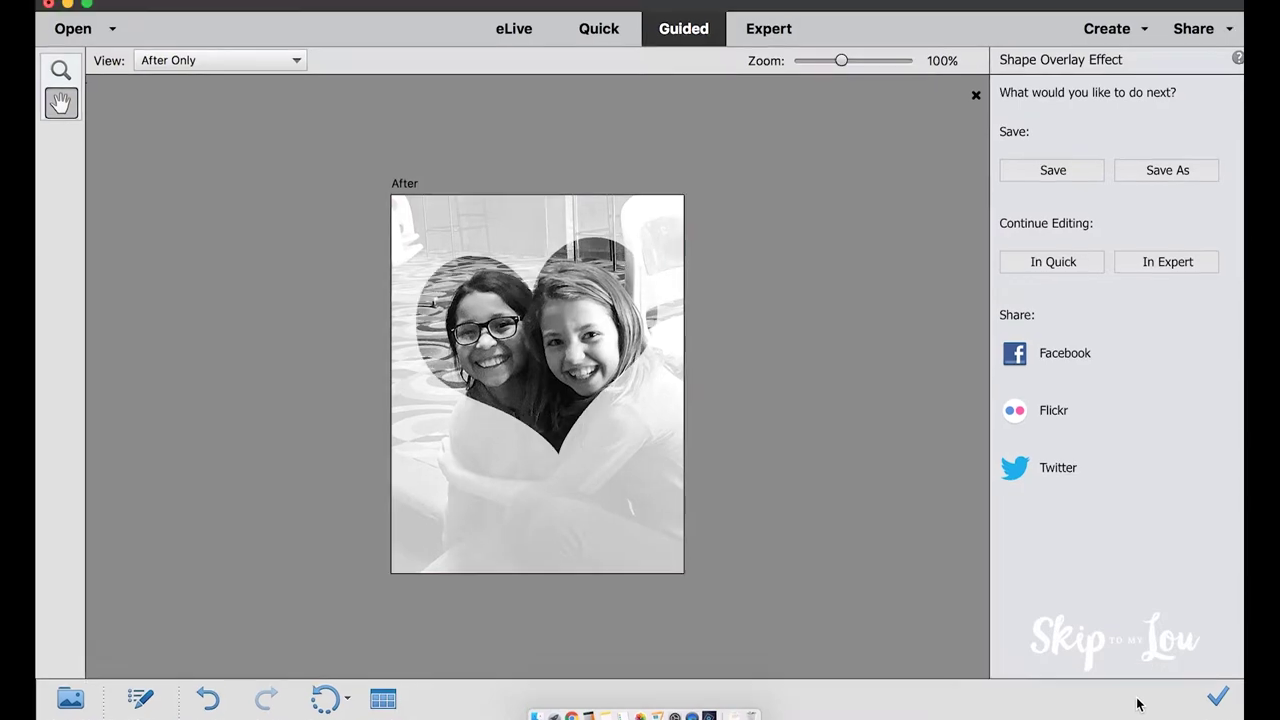
# Continue in Quick mode and type 'friends' on the lower part of the photo.
pyautogui.click(1058, 259)
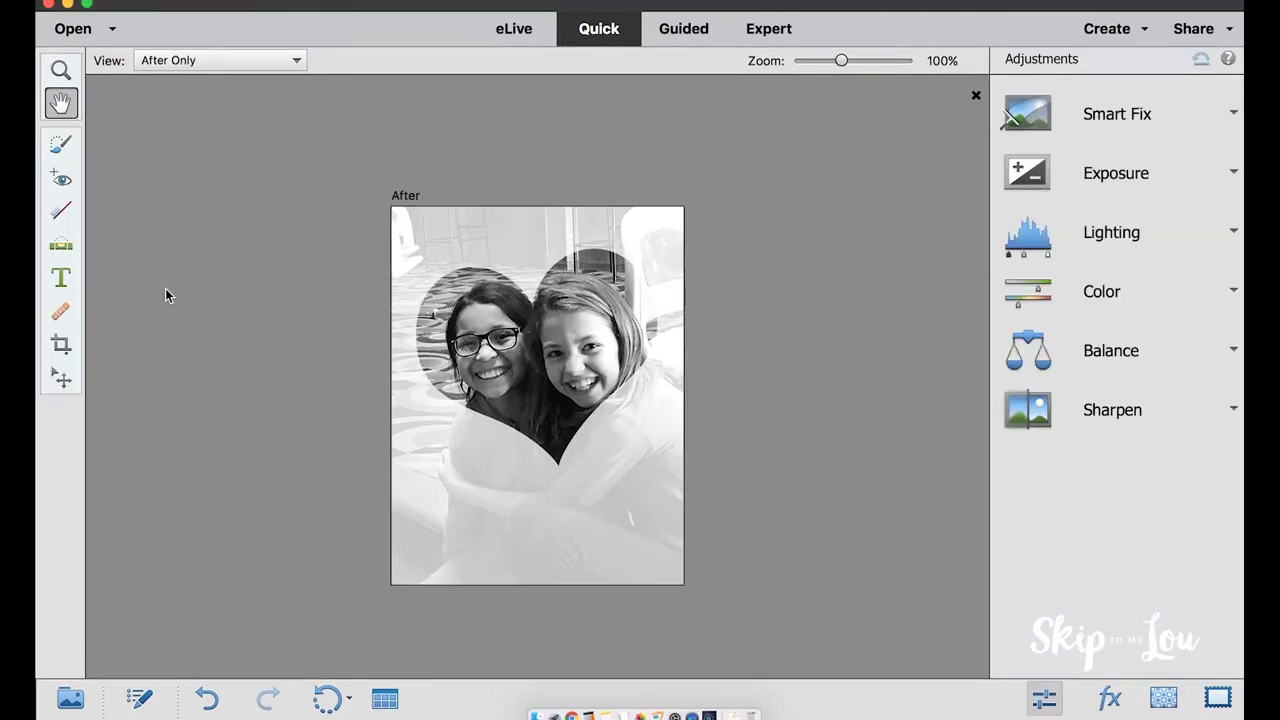
pyautogui.click(61, 278)
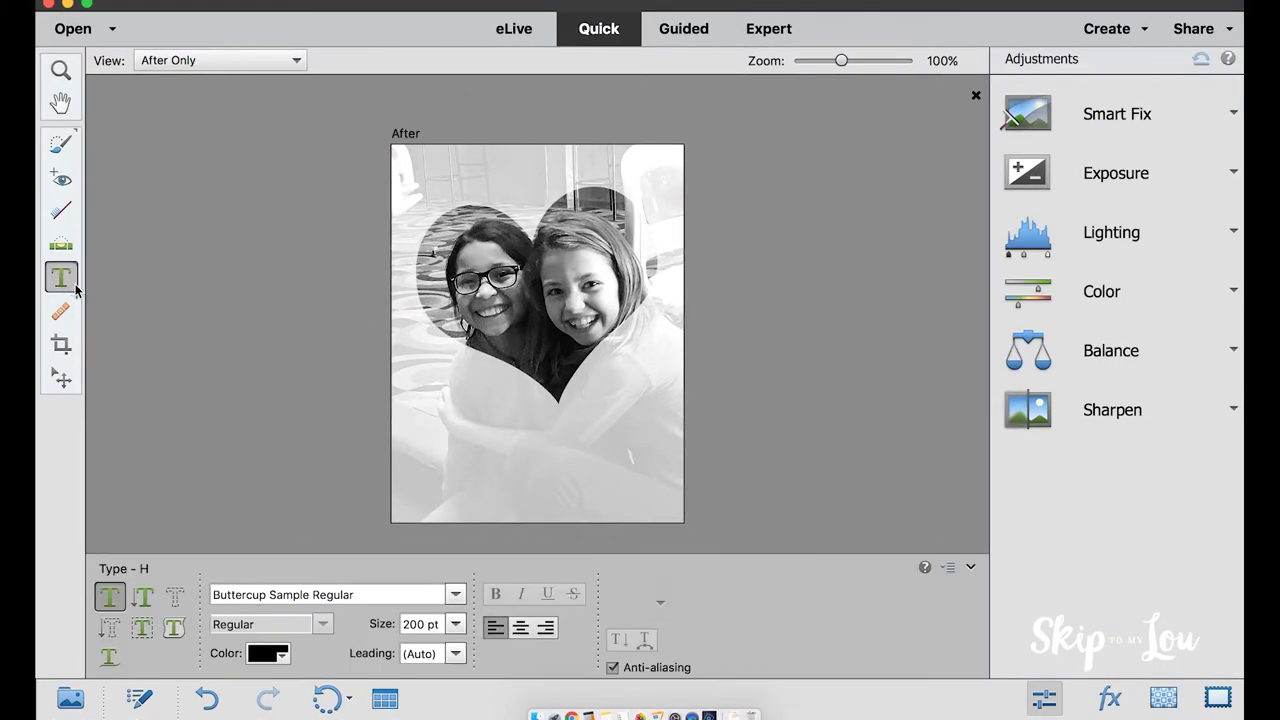
pyautogui.click(427, 448)
pyautogui.write('frie')
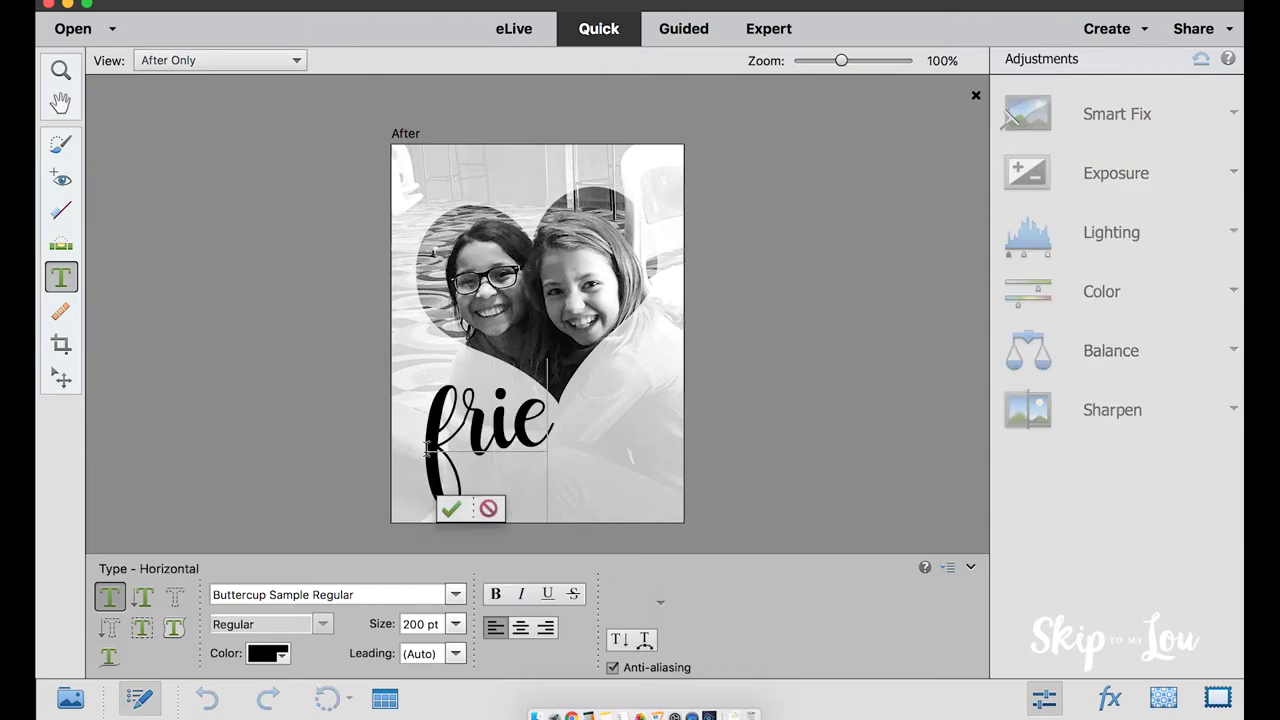
pyautogui.write('nds')
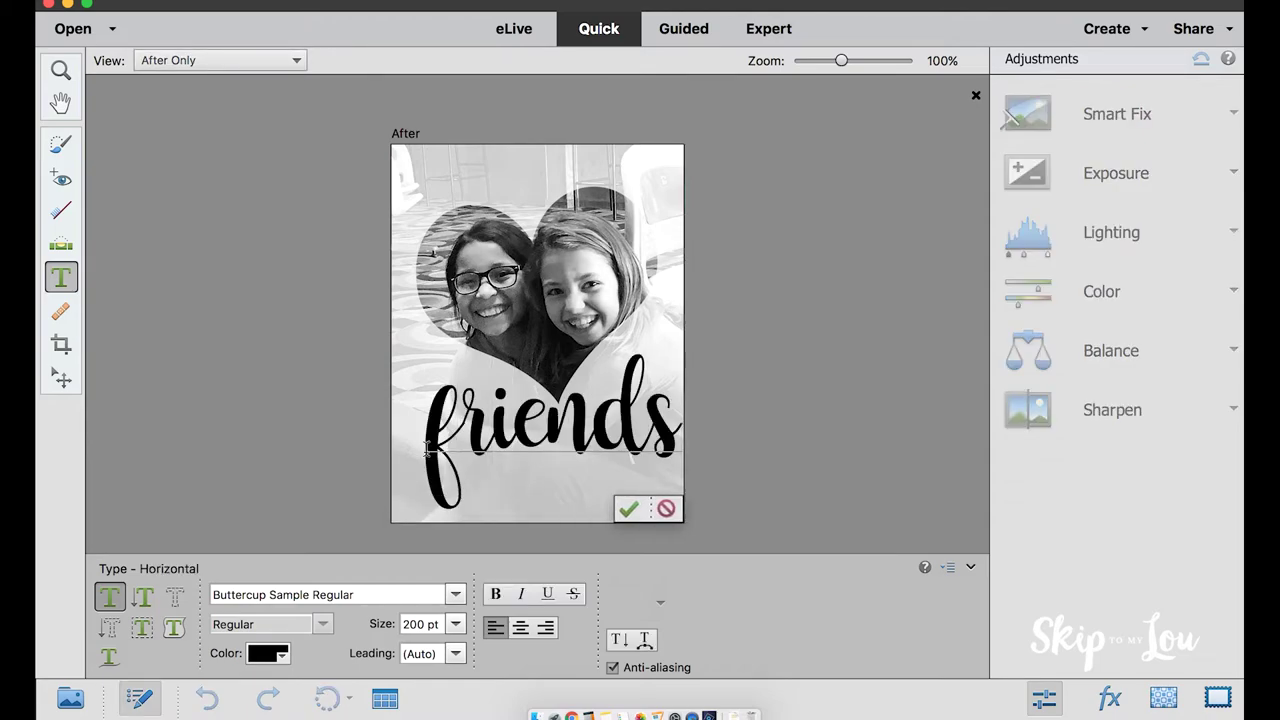
# Set the 'friends' text font to Garden Grown Demo Regular.
pyautogui.moveTo(676, 420); pyautogui.dragTo(425, 420)
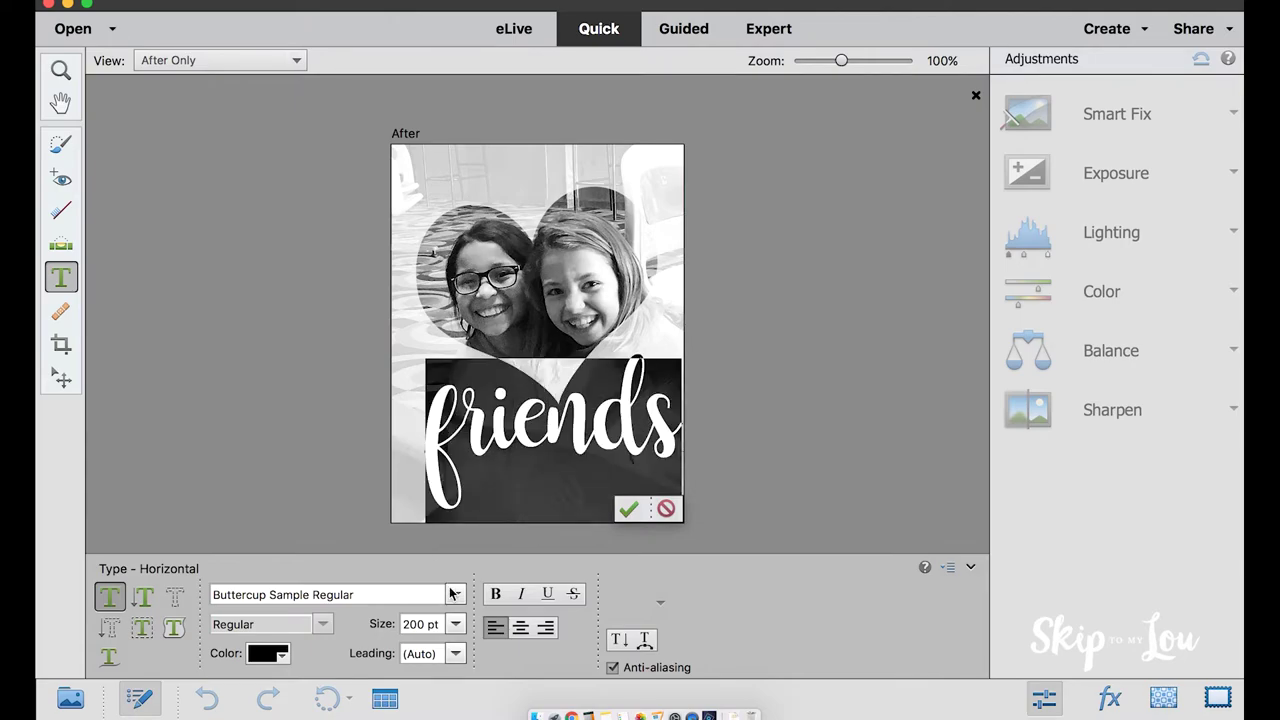
pyautogui.click(455, 595)
pyautogui.scroll(5, 449, 451)
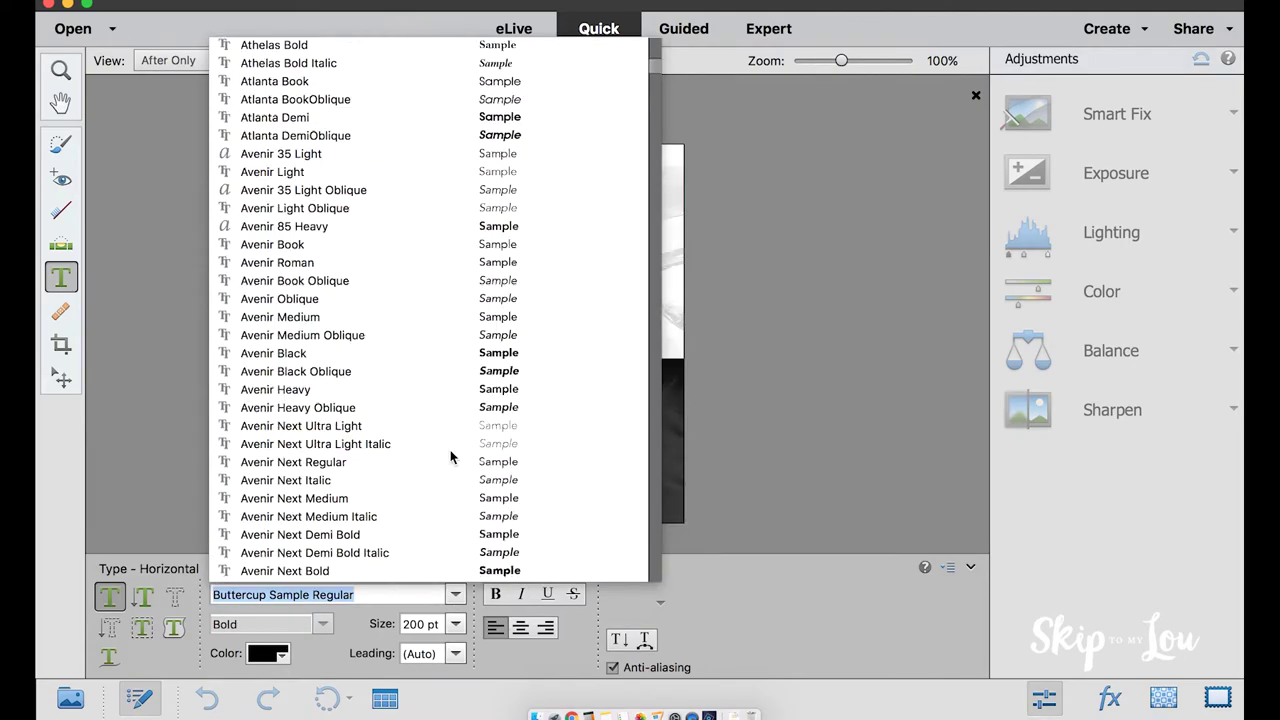
pyautogui.scroll(5, 449, 451)
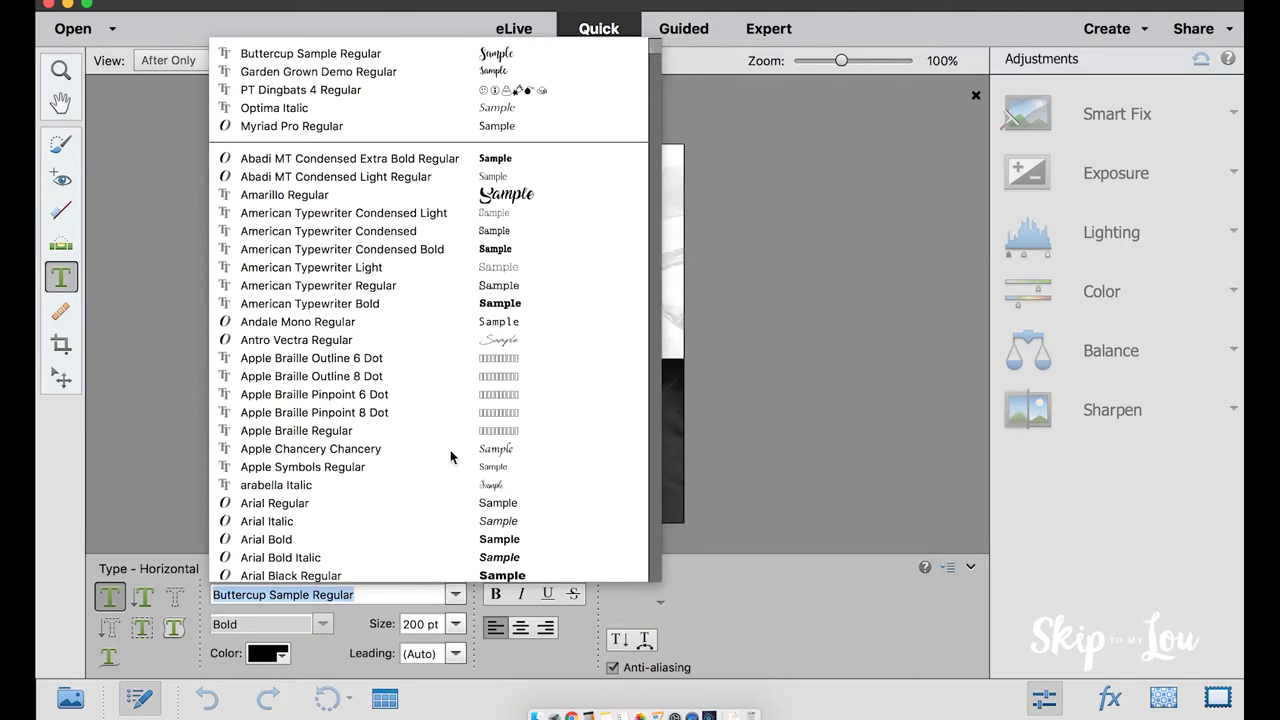
pyautogui.click(380, 72)
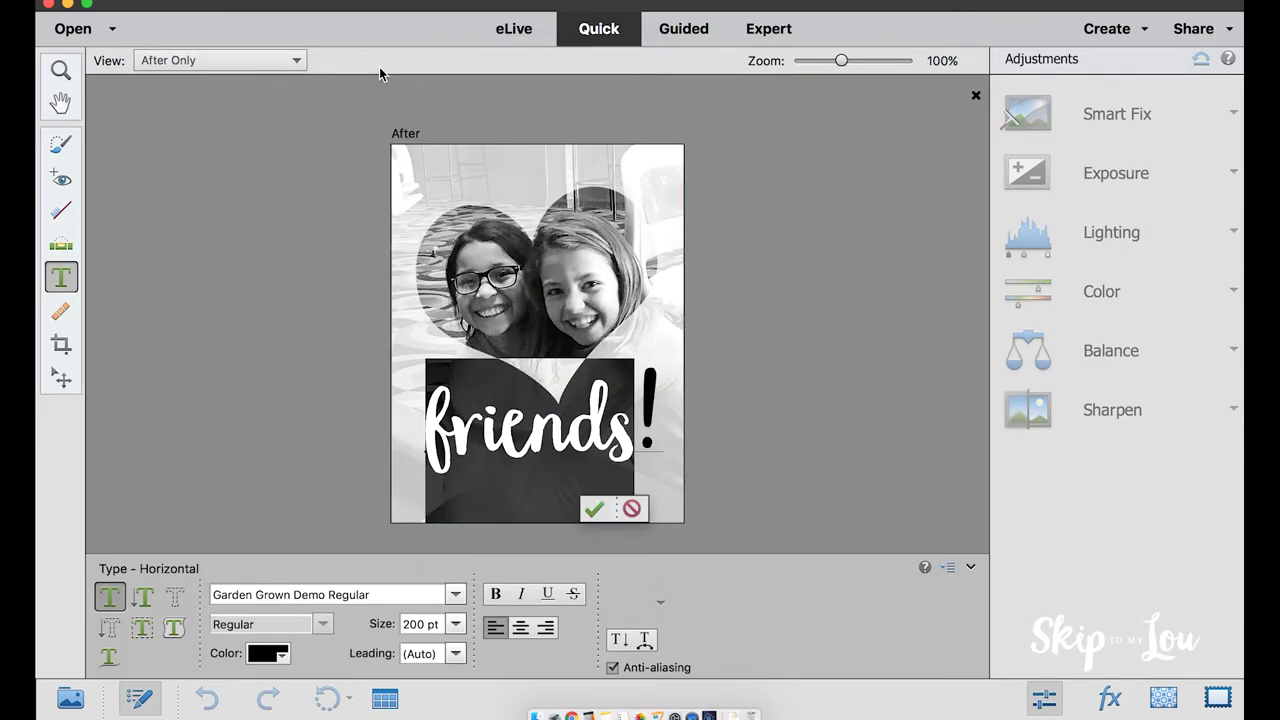
# Commit the friends! text, nudge it slightly lower and enlarge it.
pyautogui.click(594, 509)
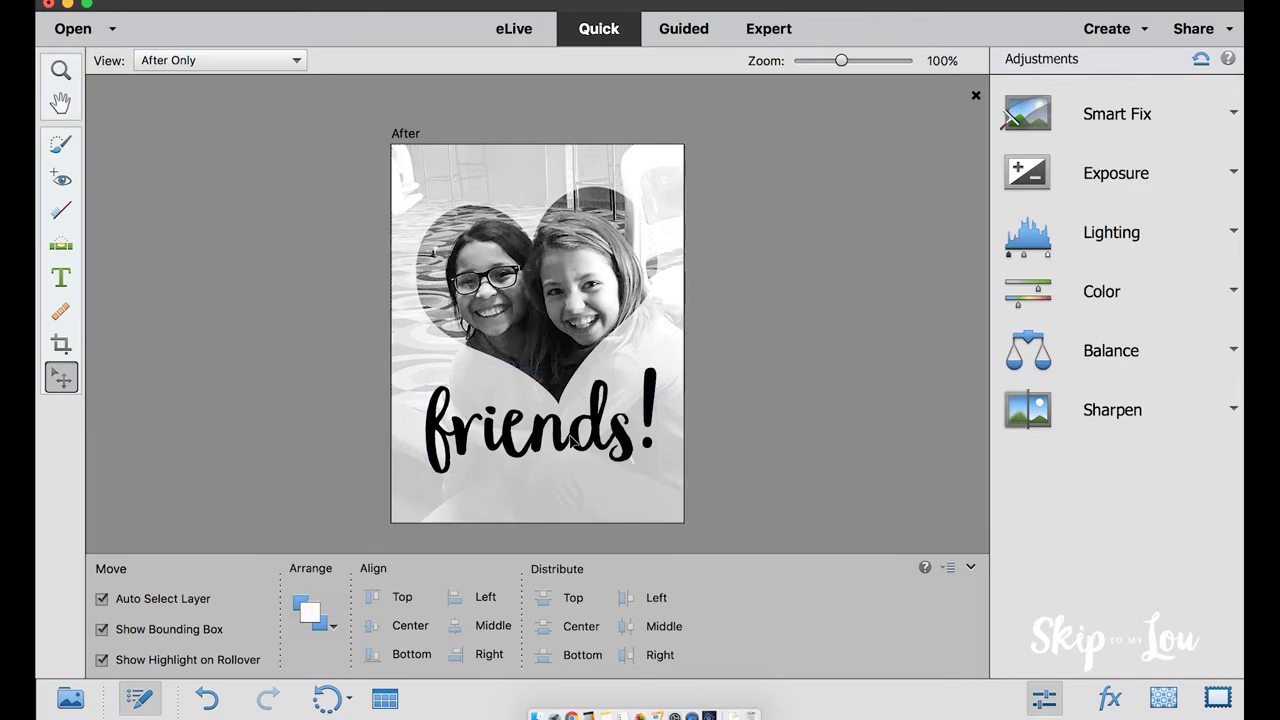
pyautogui.moveTo(567, 440); pyautogui.dragTo(571, 447)
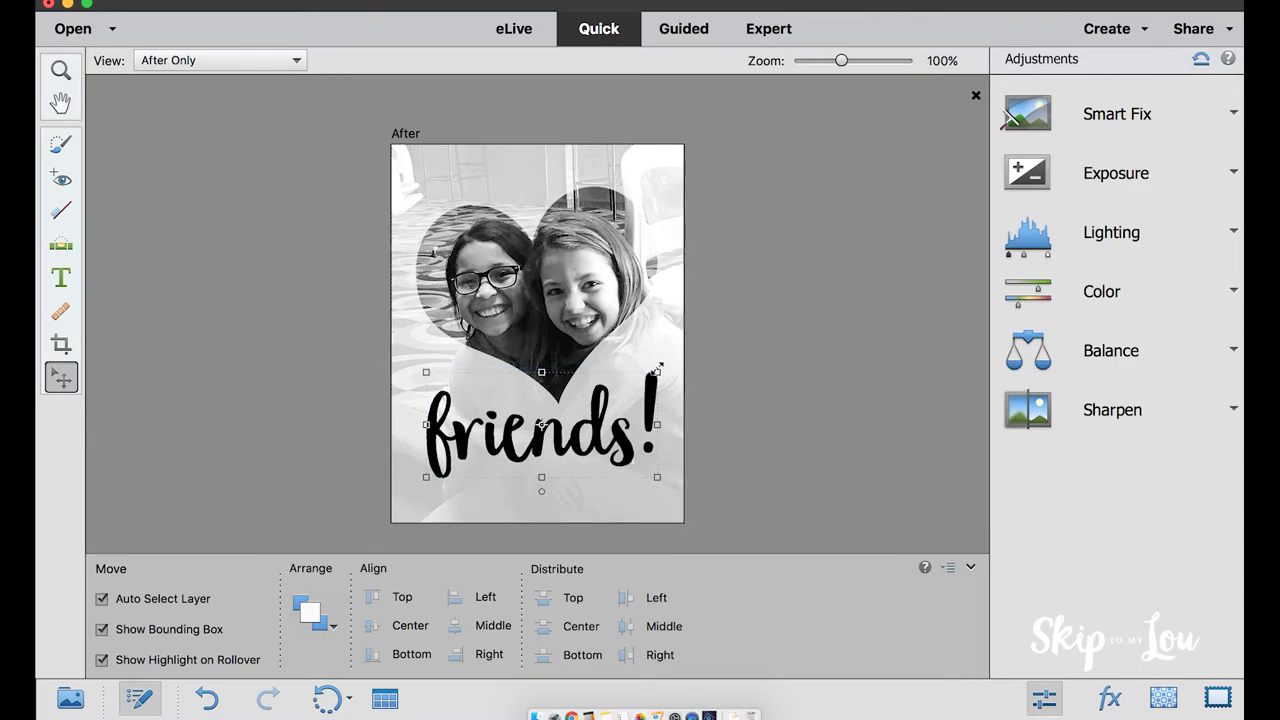
pyautogui.moveTo(658, 371); pyautogui.dragTo(656, 329)
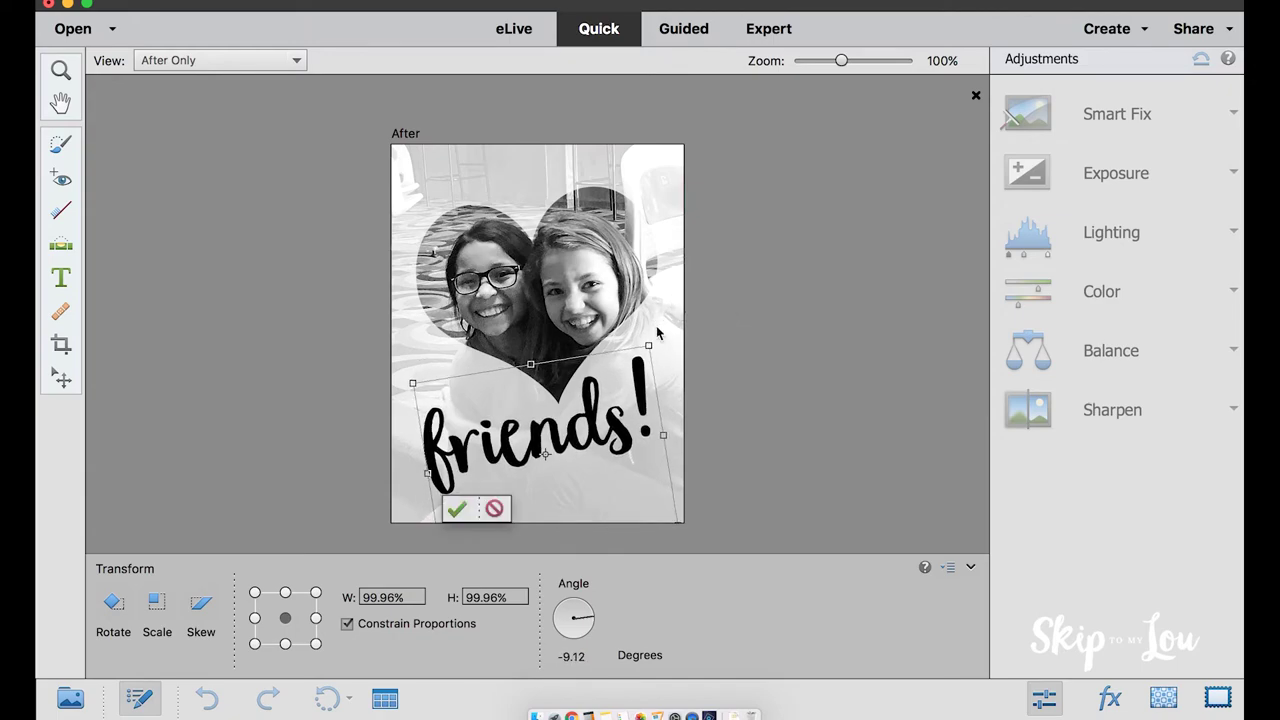
pyautogui.click(456, 511)
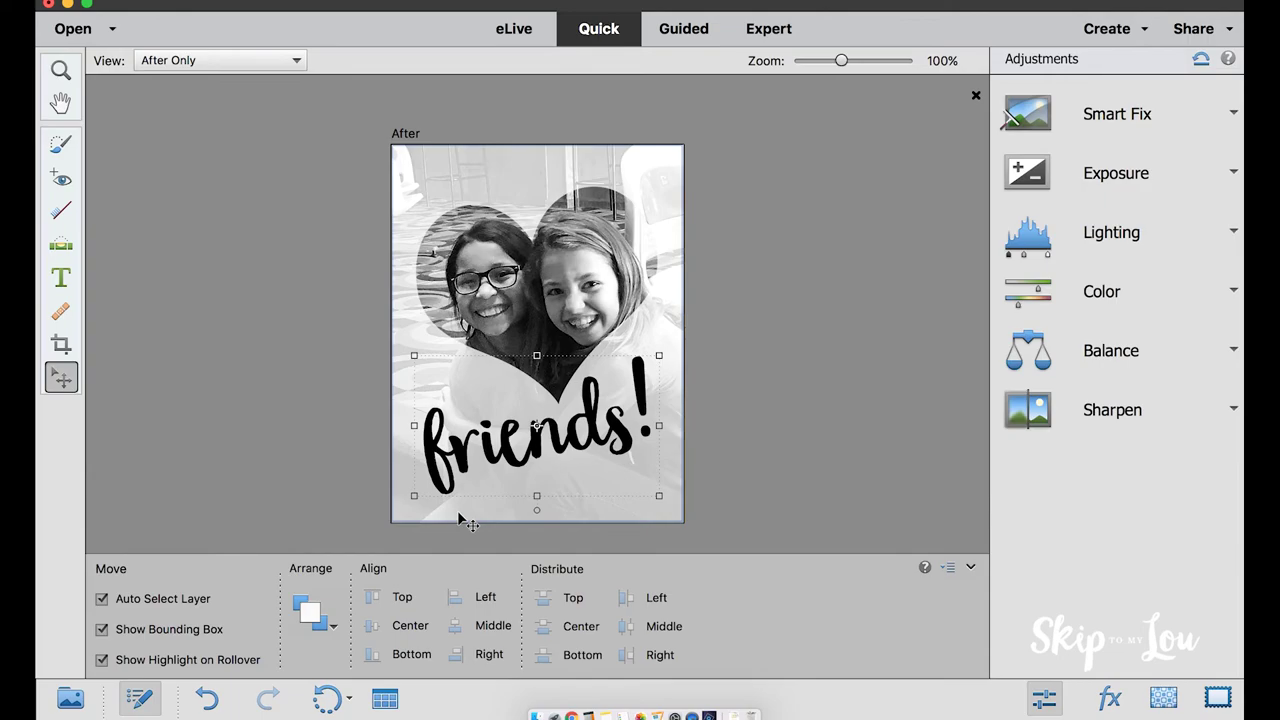
# Type a heart glyph 'h' in PT Dingbats 4 Regular below friends!
pyautogui.click(57, 285)
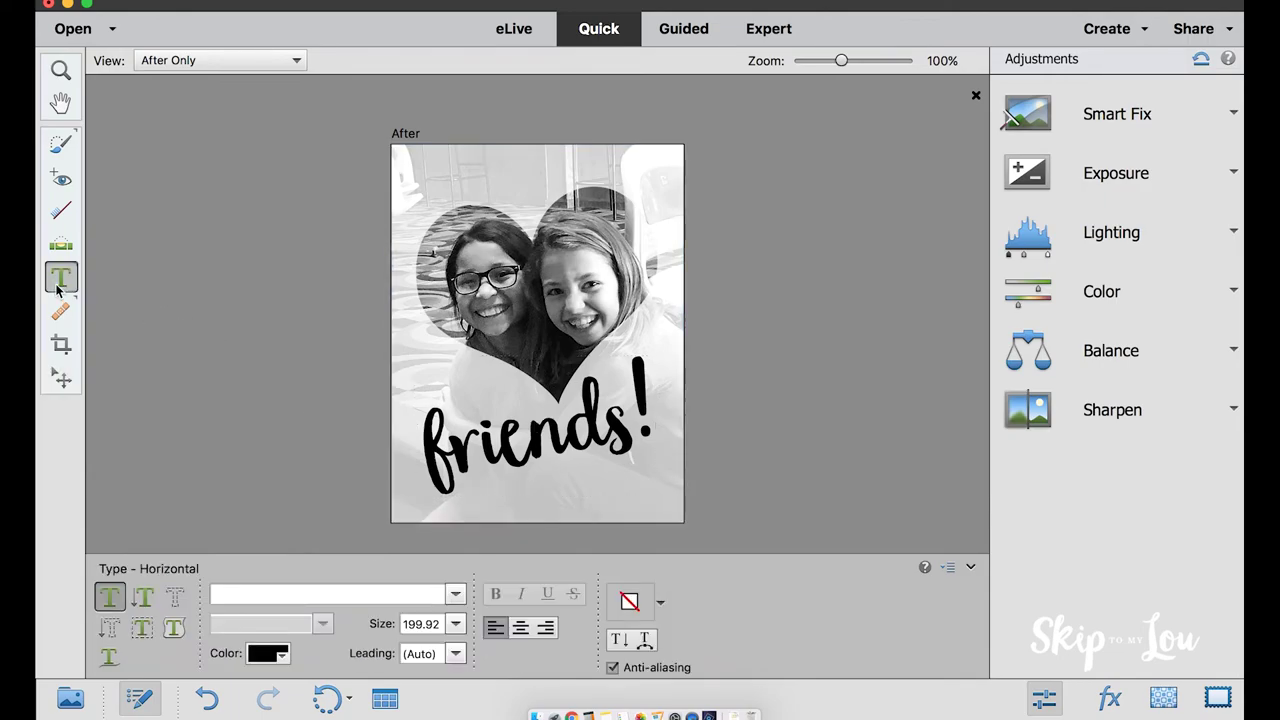
pyautogui.click(620, 508)
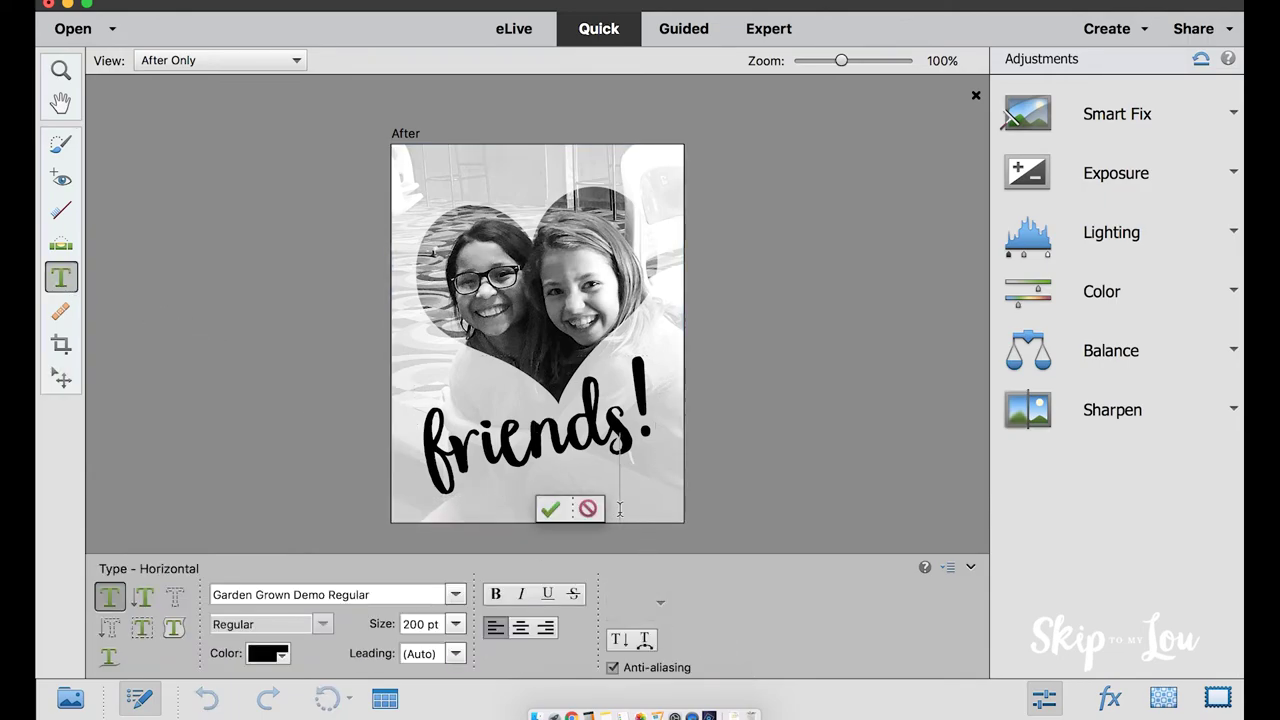
pyautogui.click(455, 594)
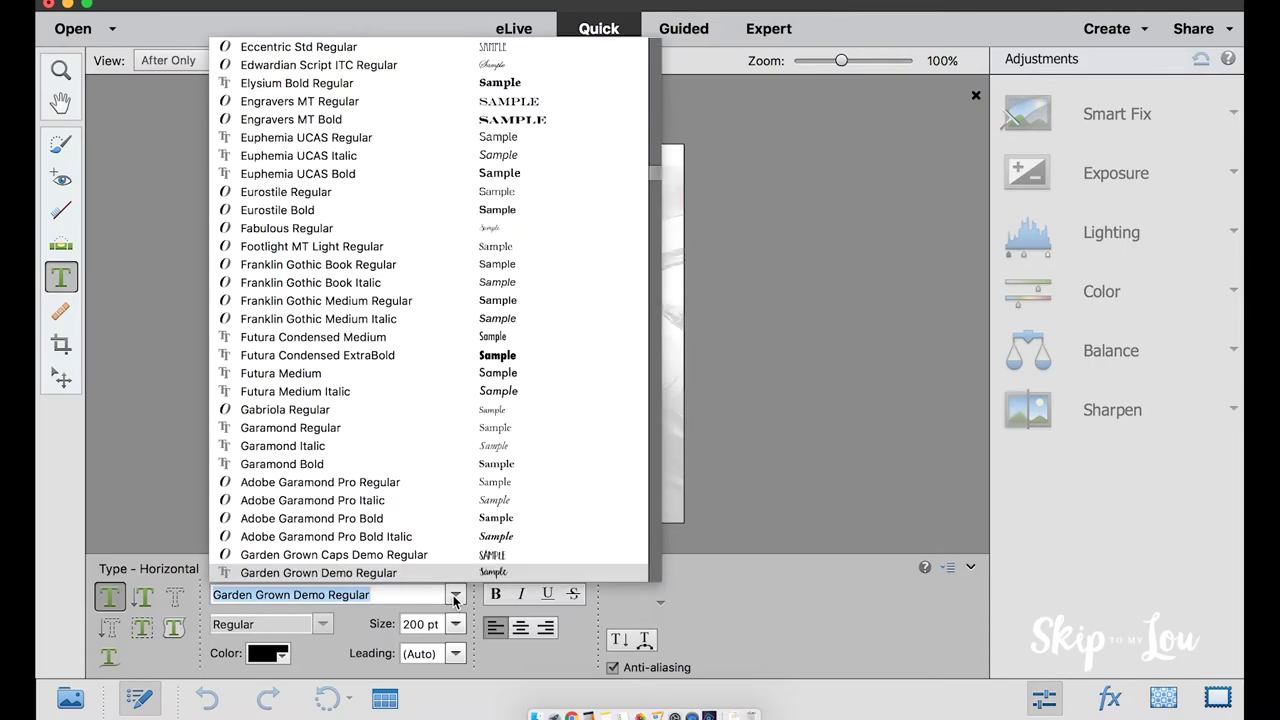
pyautogui.scroll(10, 430, 395)
pyautogui.scroll(10, 430, 395)
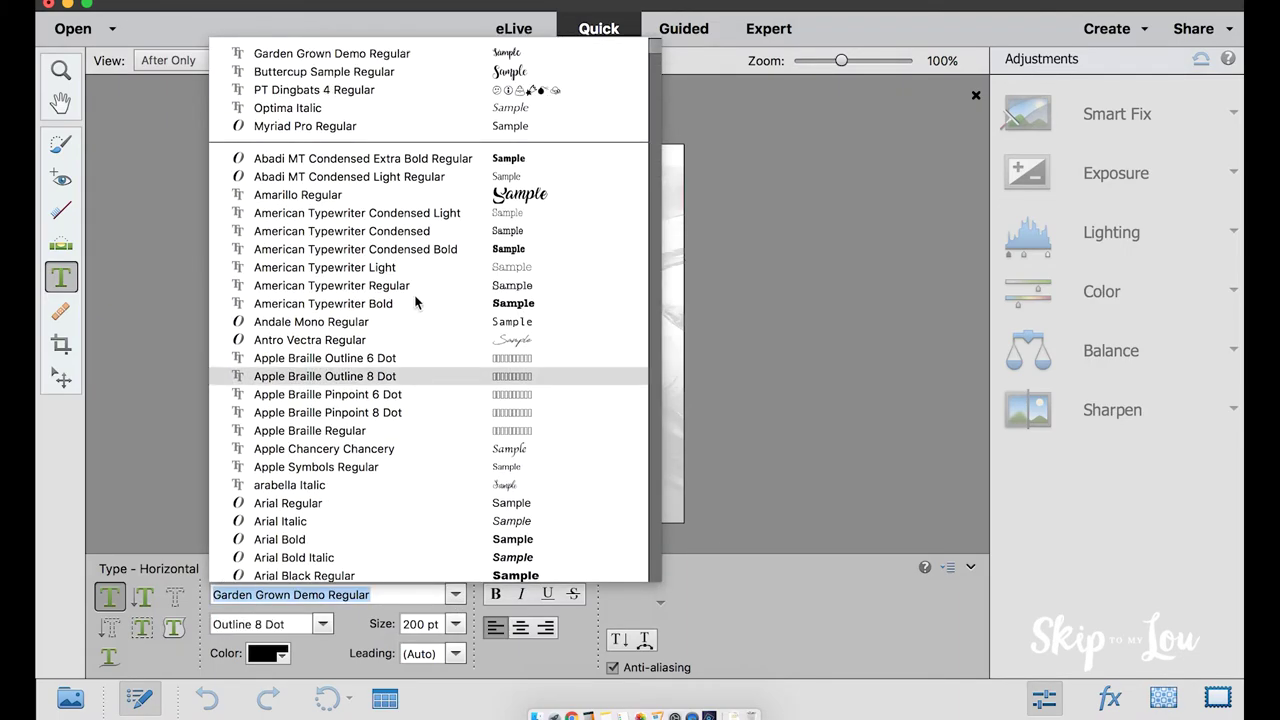
pyautogui.click(404, 91)
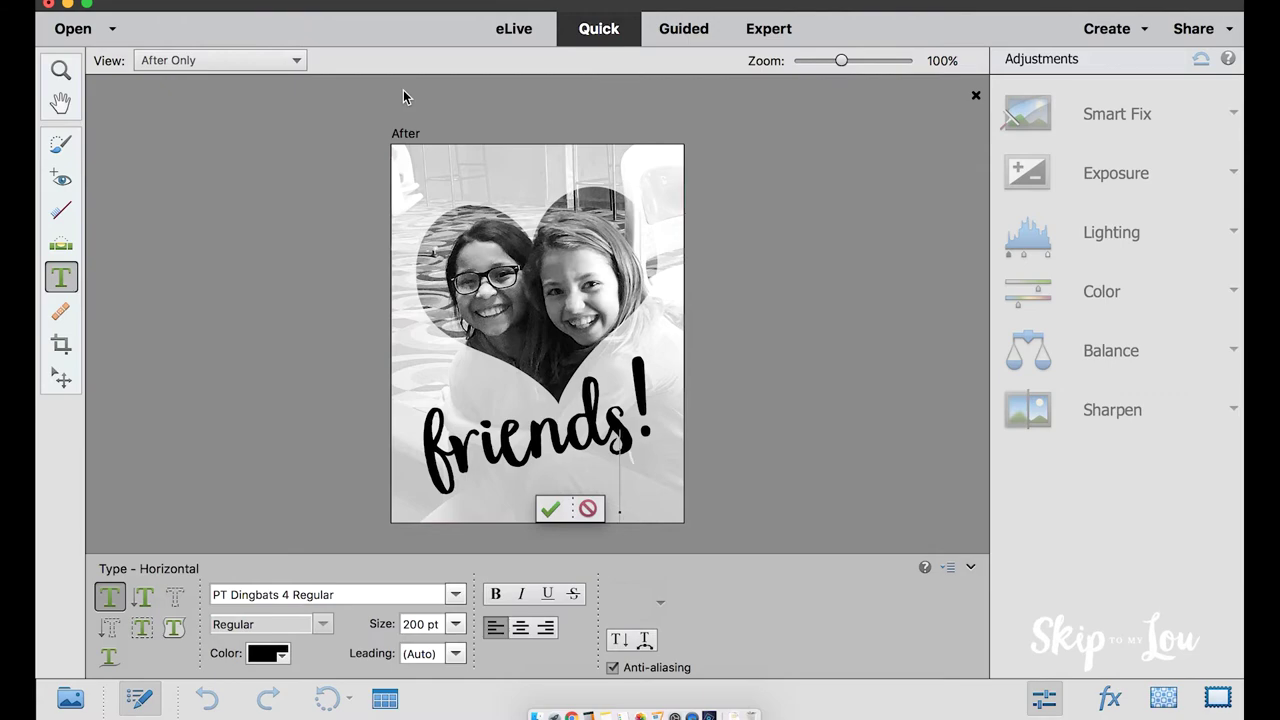
pyautogui.write('h')
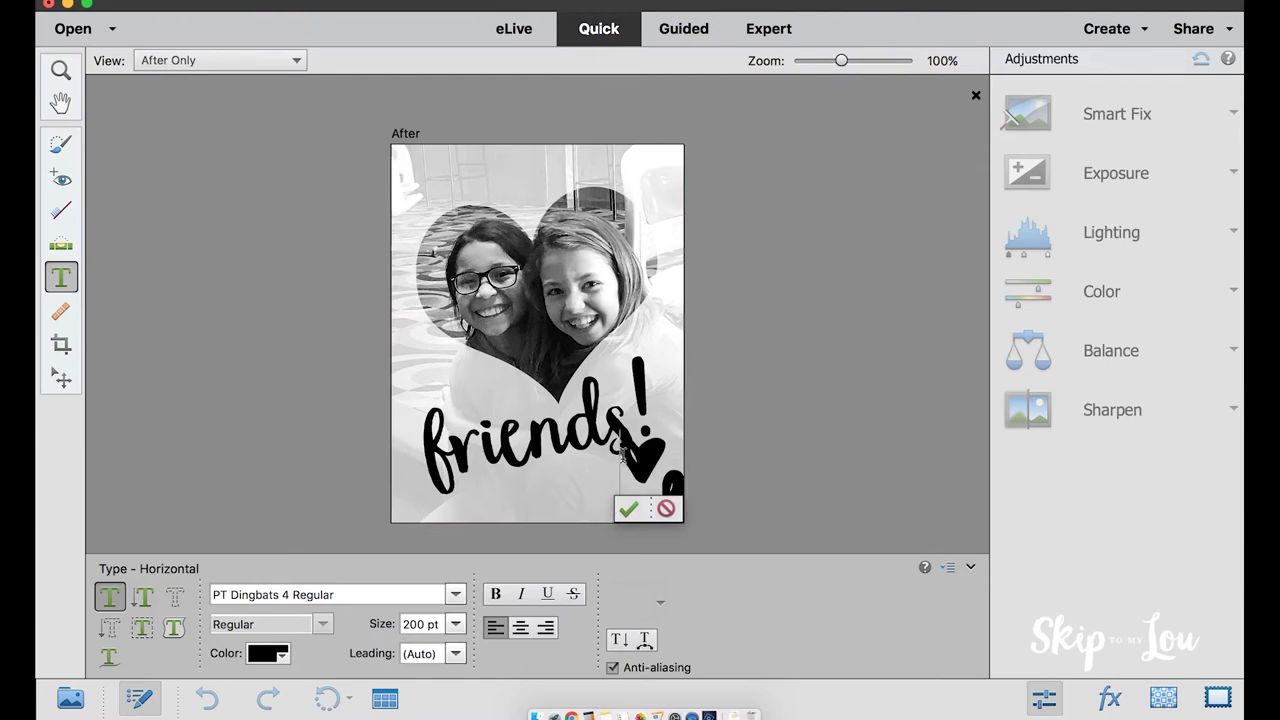
# Change the heart glyph's size from 200 pt to 100 pt.
pyautogui.moveTo(626, 453); pyautogui.dragTo(728, 497)
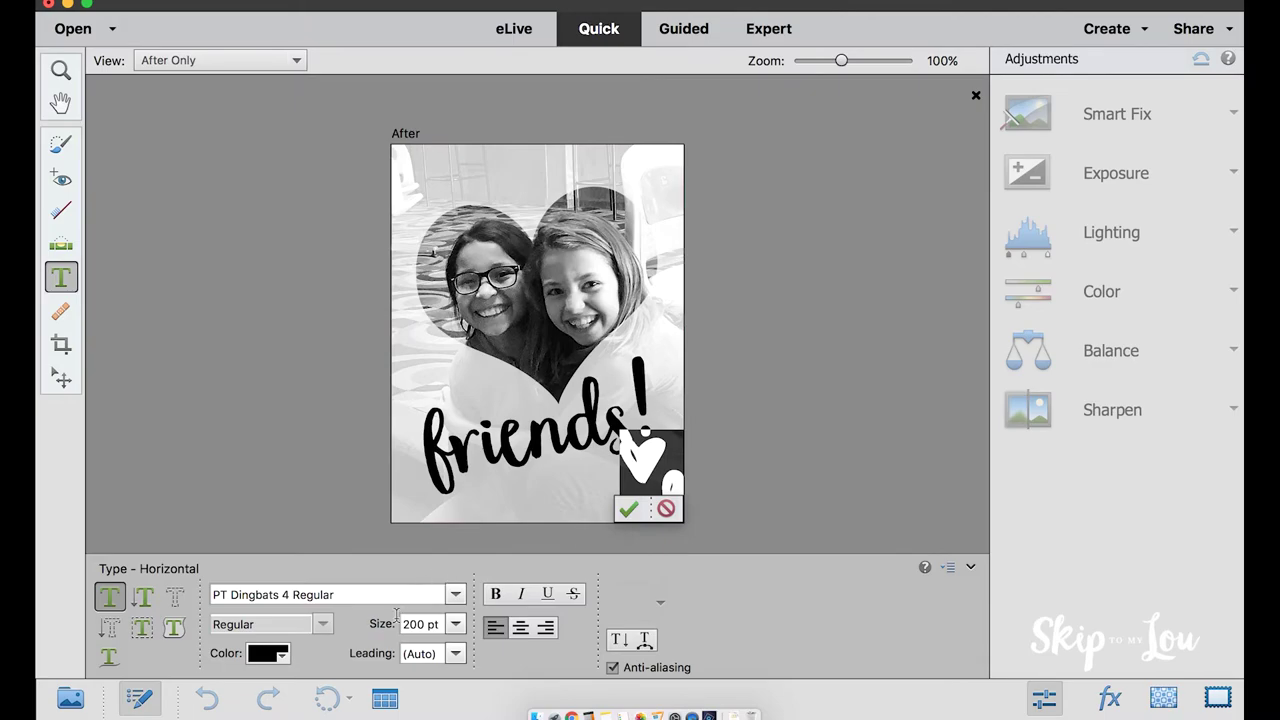
pyautogui.moveTo(425, 624); pyautogui.dragTo(403, 625)
pyautogui.write('100')
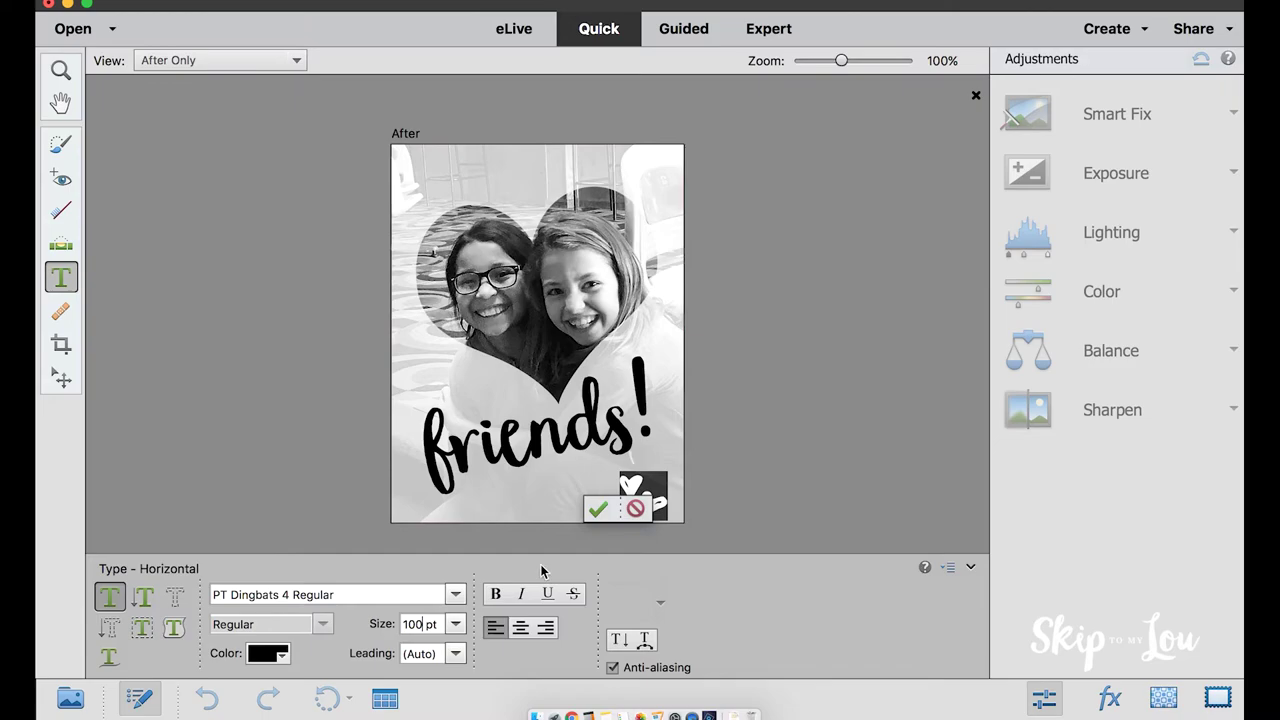
# Commit the heart and nudge it up beside the exclamation mark of friends!
pyautogui.click(598, 509)
pyautogui.moveTo(631, 489); pyautogui.dragTo(643, 448)
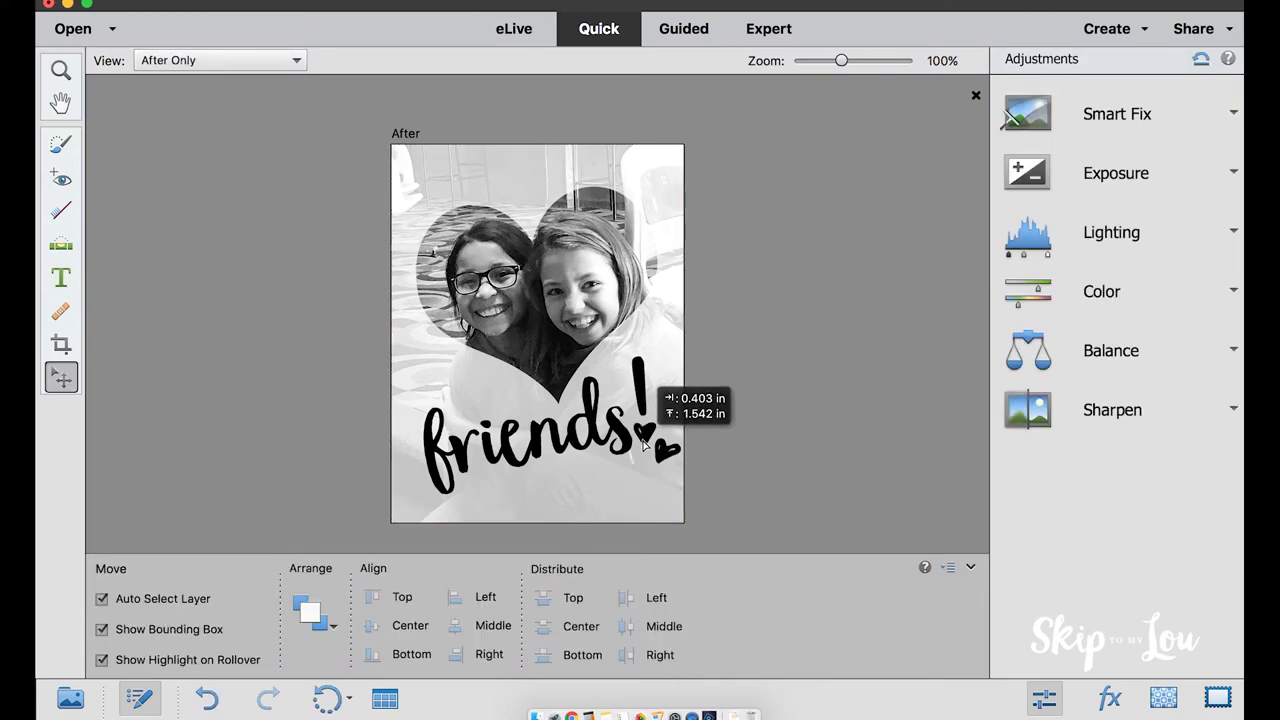
pyautogui.moveTo(643, 448); pyautogui.dragTo(645, 449)
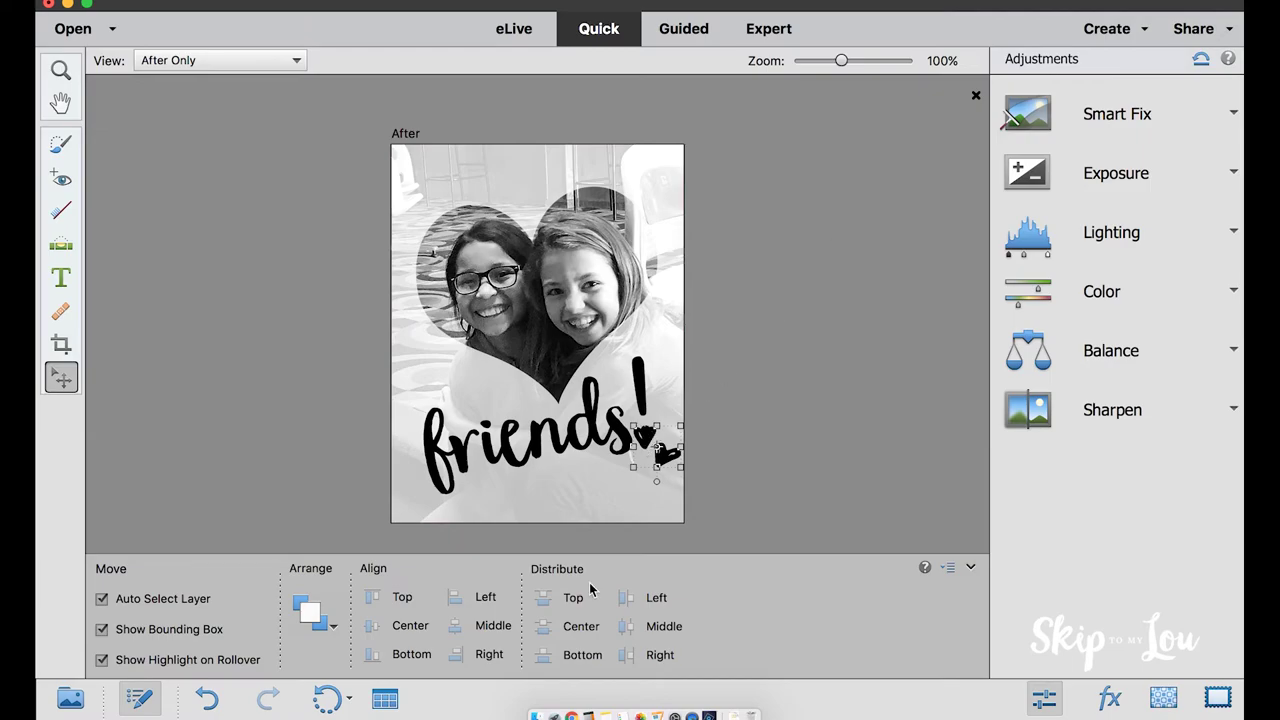
pyautogui.click(644, 436)
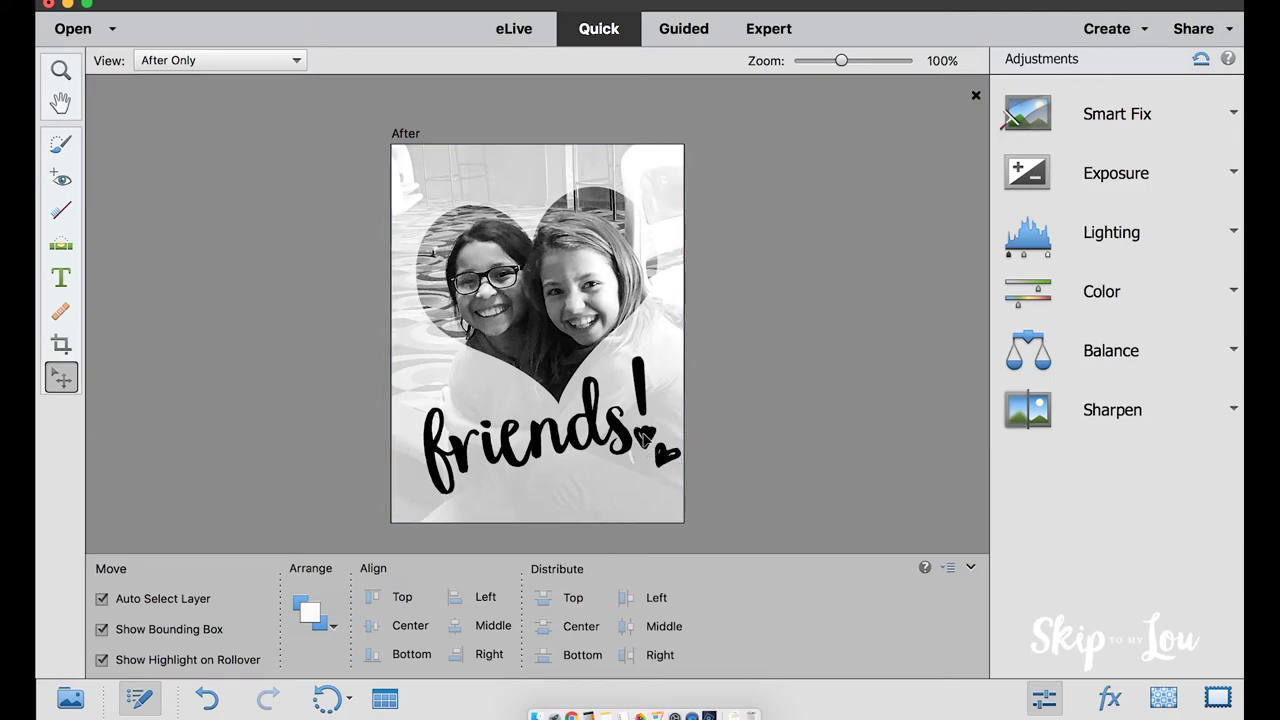
pyautogui.moveTo(644, 436); pyautogui.dragTo(644, 430)
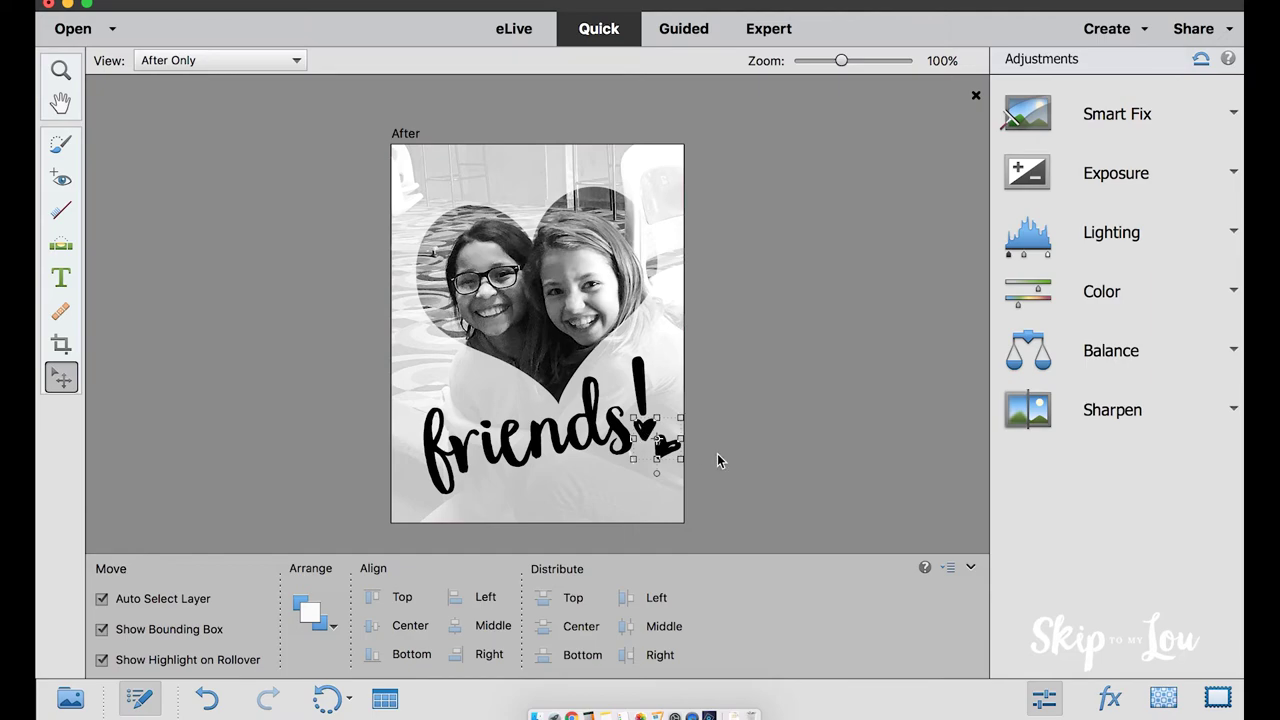
# In Expert mode, simplify the heart text layer and erase the extra heart beside 'friends!'.
pyautogui.click(769, 30)
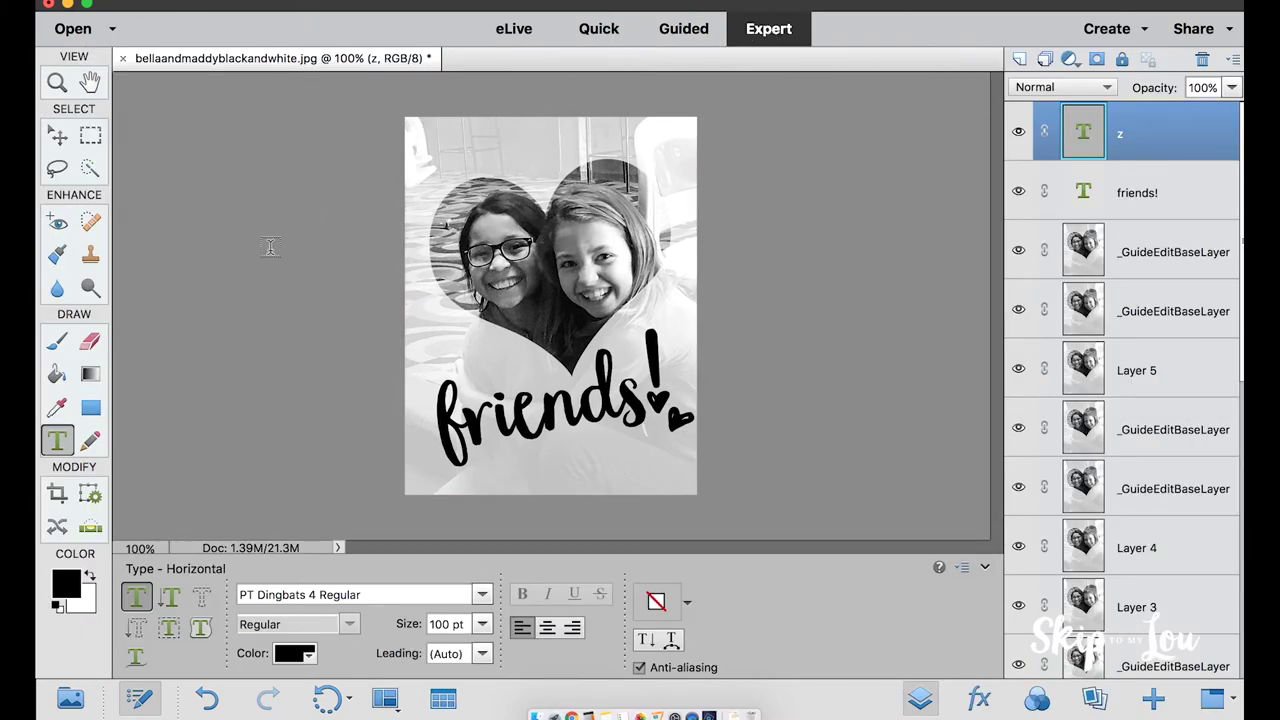
pyautogui.click(89, 344)
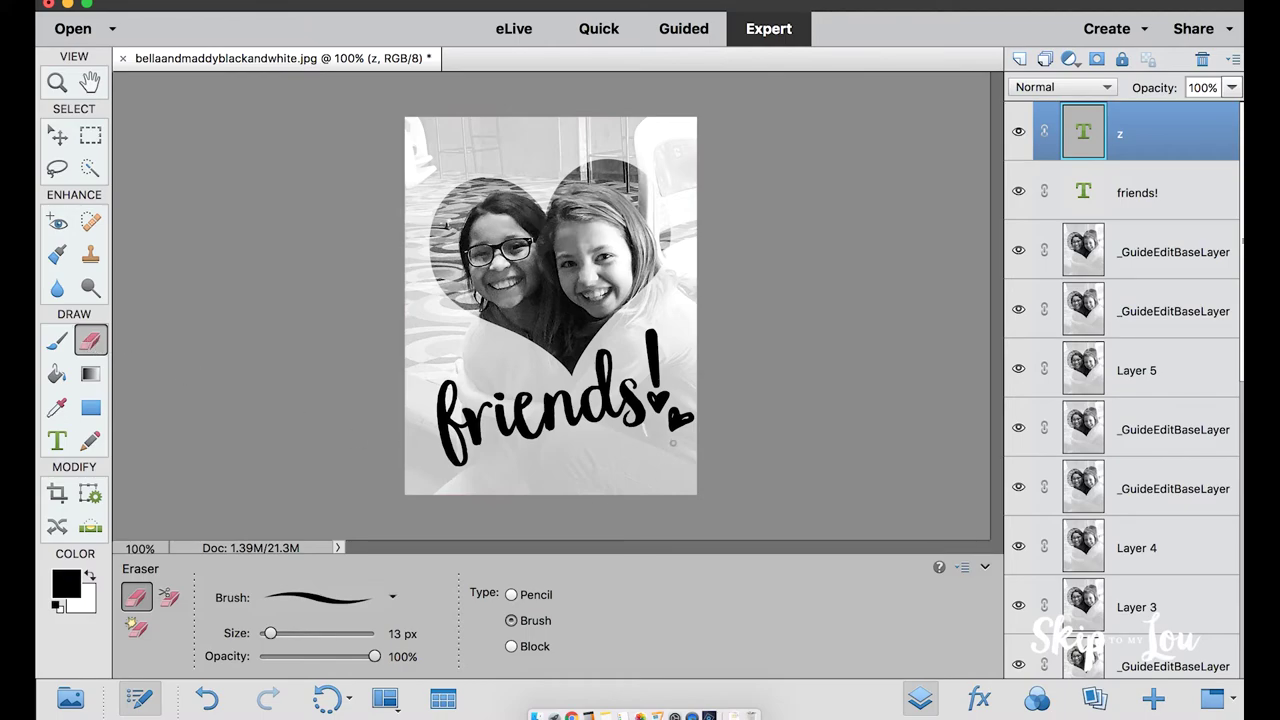
pyautogui.click(676, 421)
pyautogui.click(686, 370)
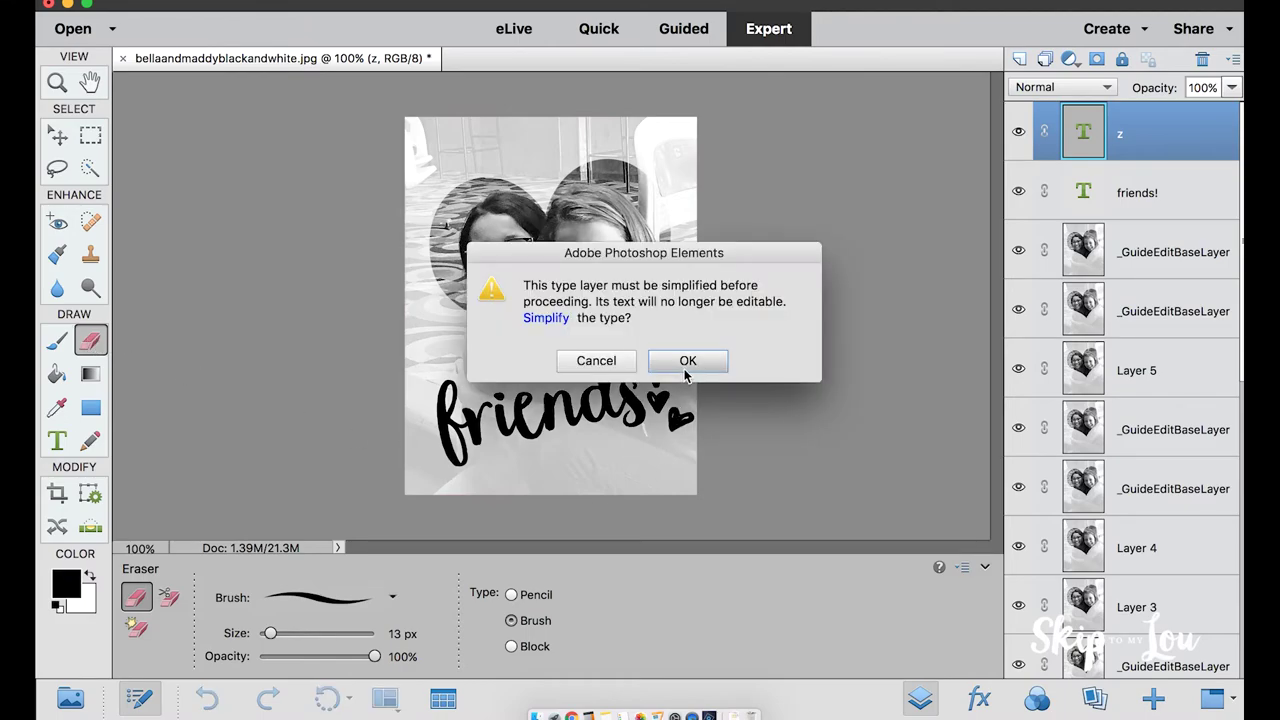
pyautogui.click(687, 362)
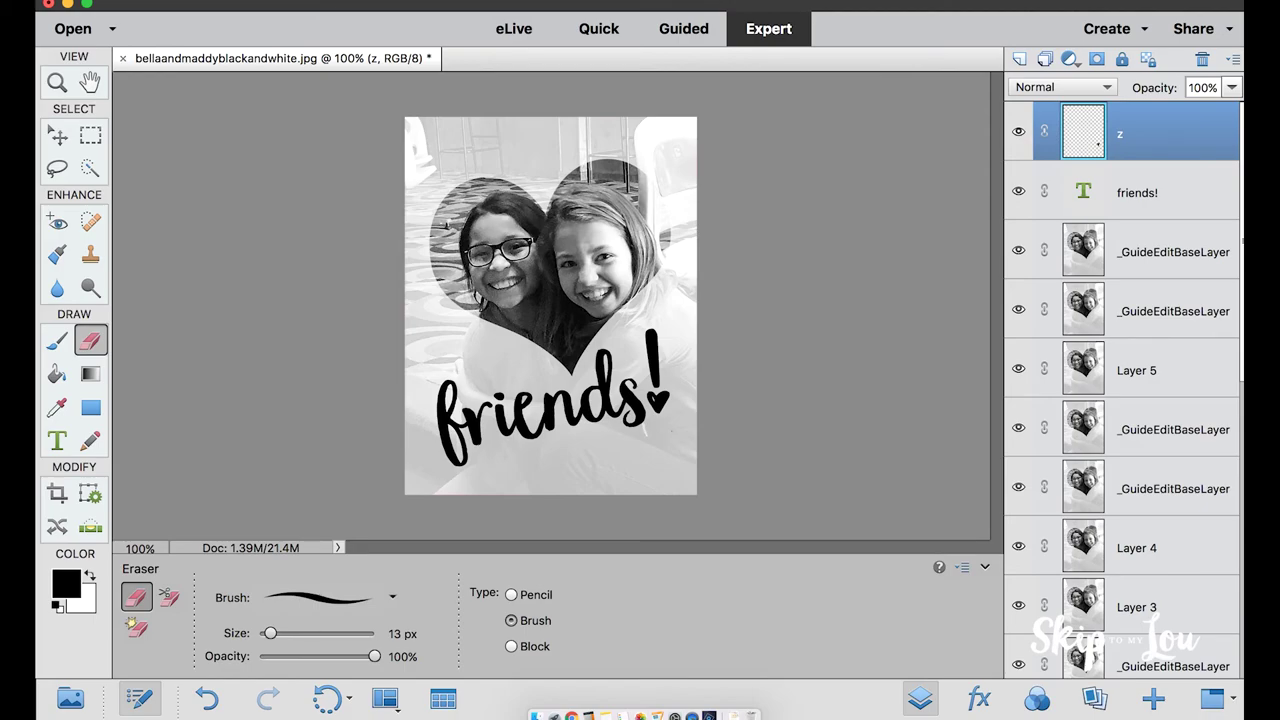
pyautogui.click(340, 0)
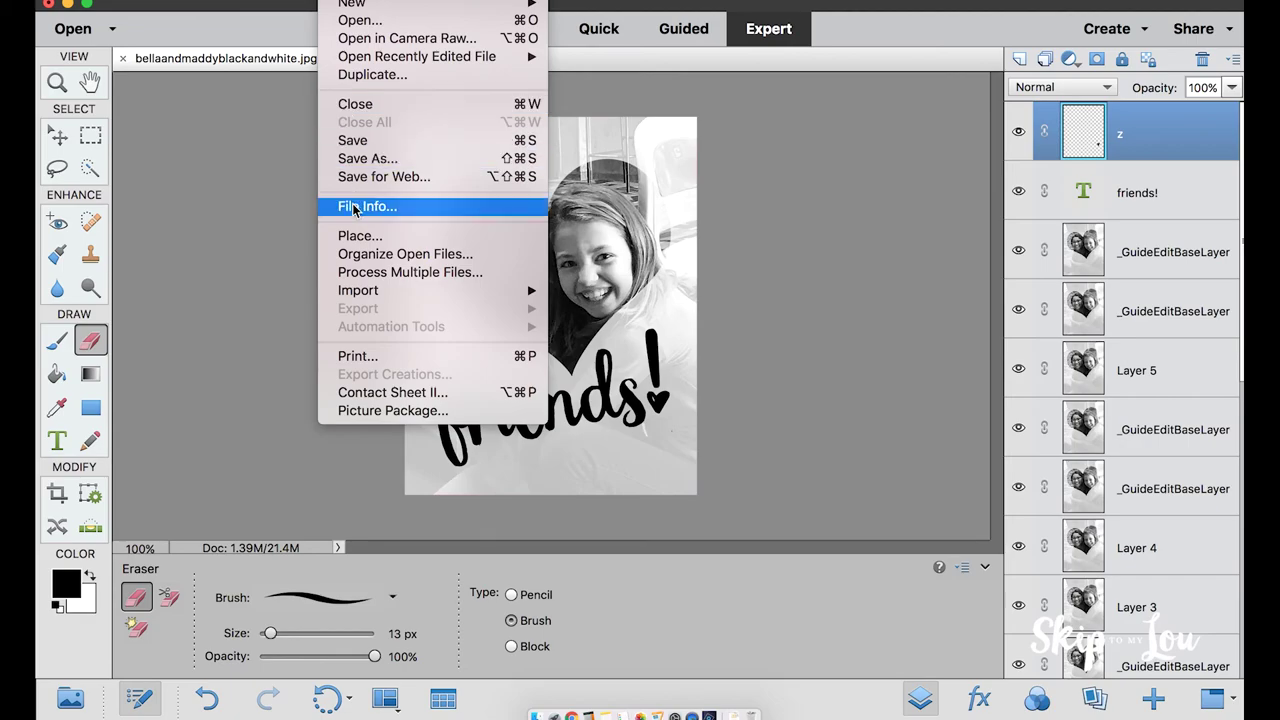
# Print the picture on the HP ENVY 7640 series printer at actual size on US Letter.
pyautogui.click(360, 356)
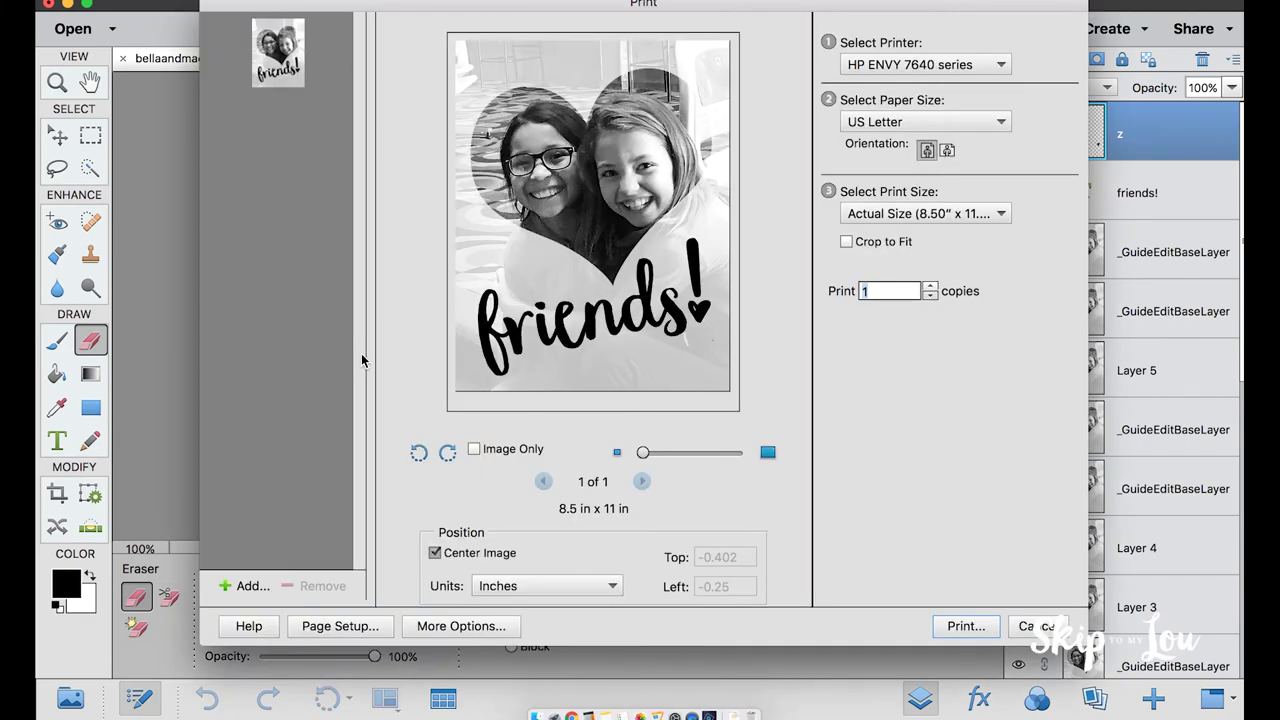
pyautogui.click(998, 213)
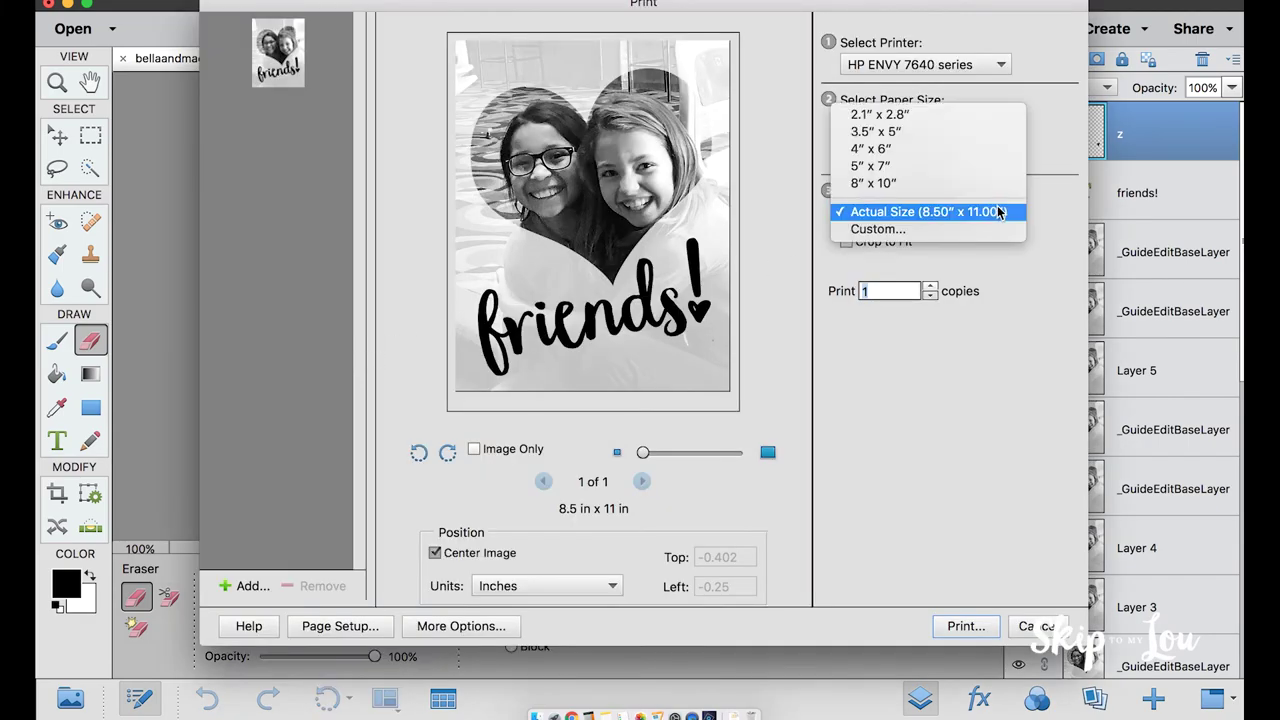
pyautogui.click(998, 212)
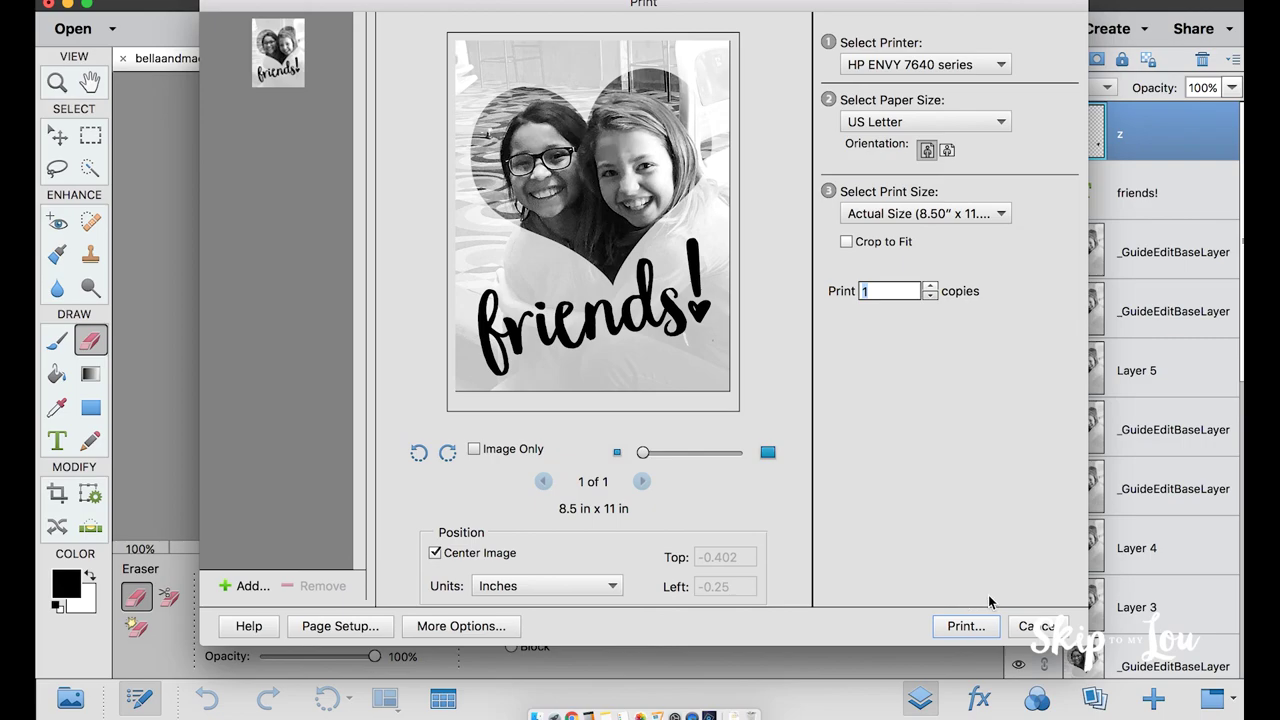
pyautogui.click(974, 626)
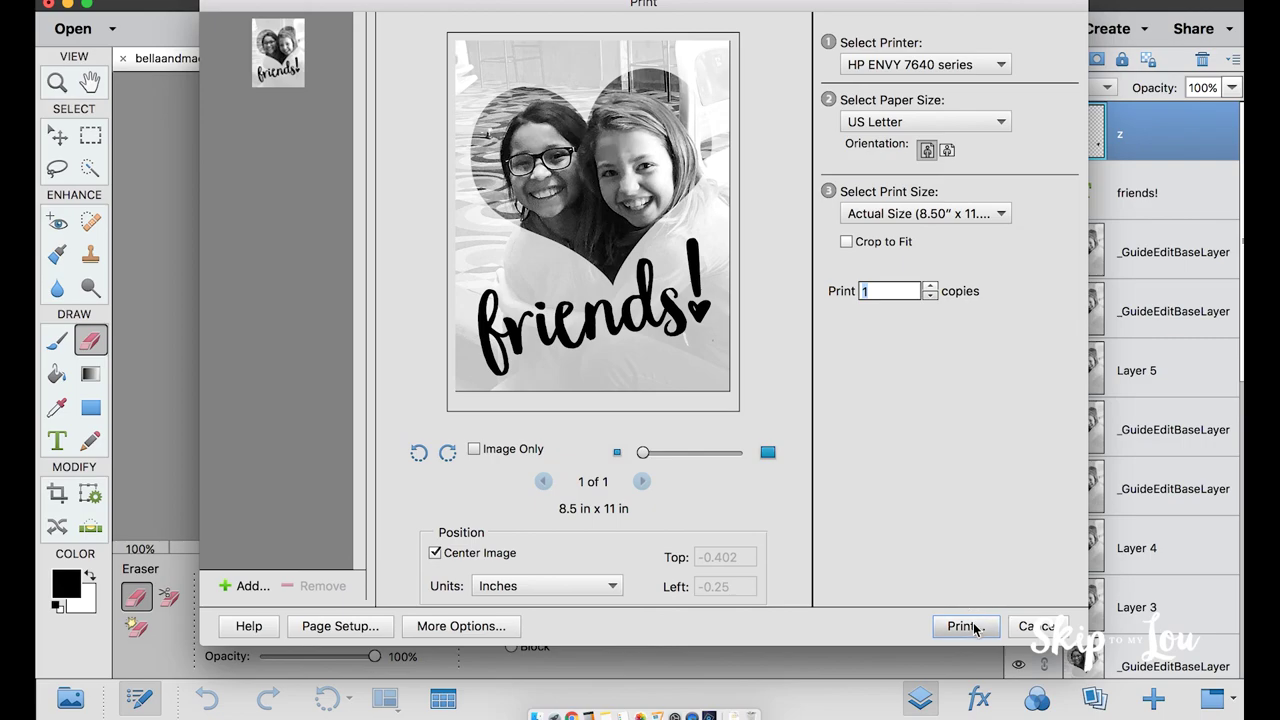